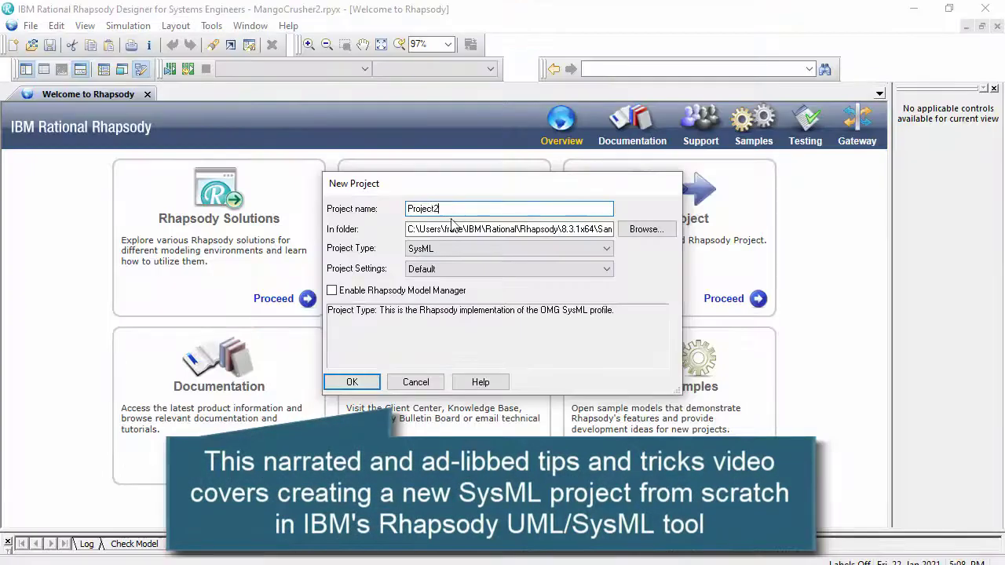
Create the SysML project Project2 and allow its missing project folder to be created.
{"action": "left_click", "coordinate": [351, 384]}
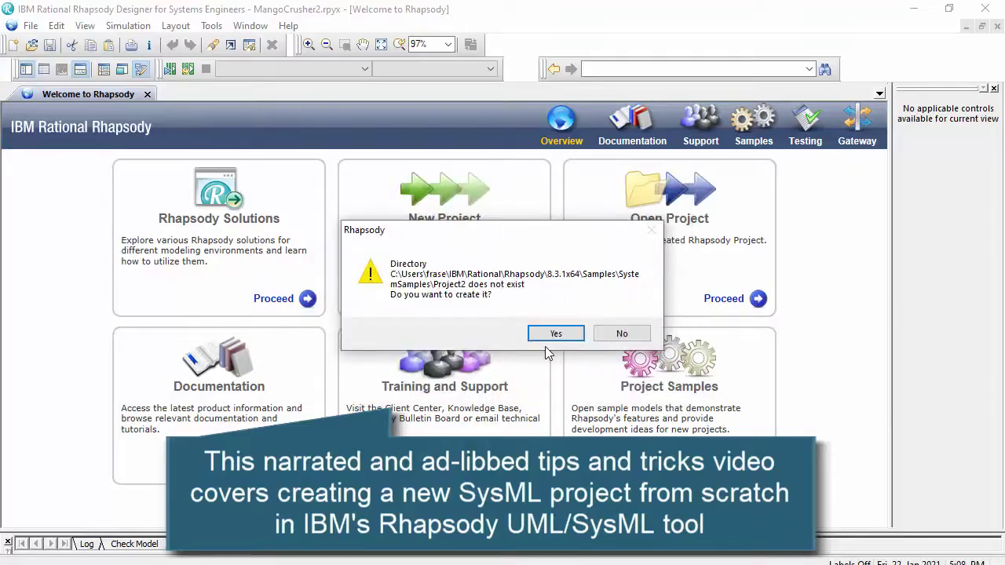
{"action": "left_click", "coordinate": [551, 337]}
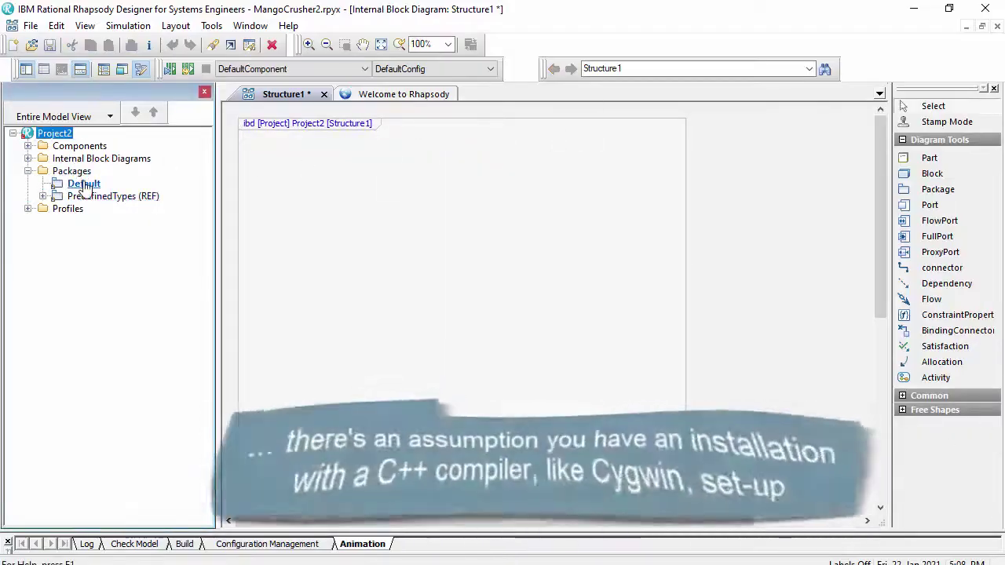
Add a new block named SystemA under the Default package.
{"action": "right_click", "coordinate": [79, 183]}
{"action": "mouse_move", "coordinate": [310, 139]}
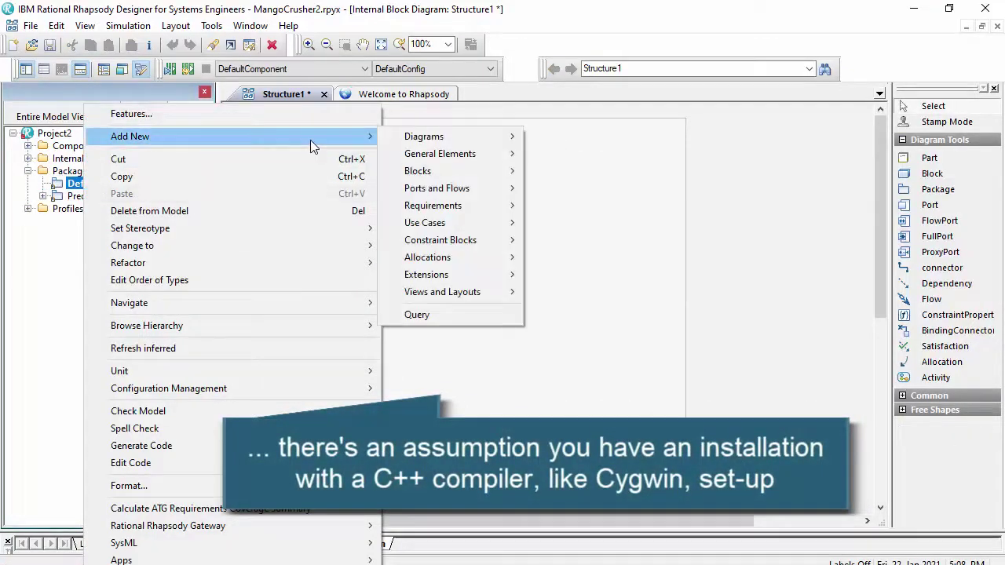
{"action": "mouse_move", "coordinate": [464, 169]}
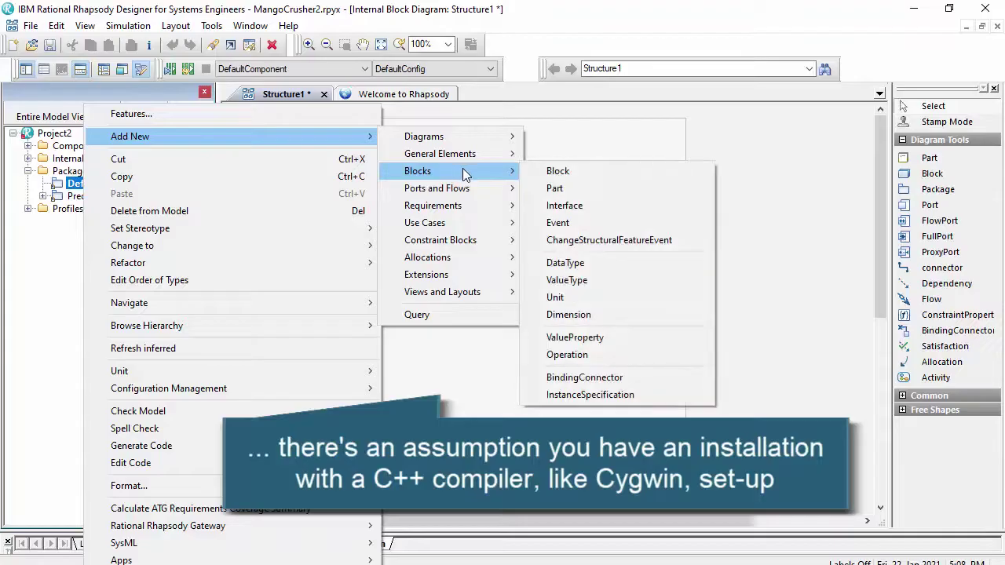
{"action": "left_click", "coordinate": [559, 171]}
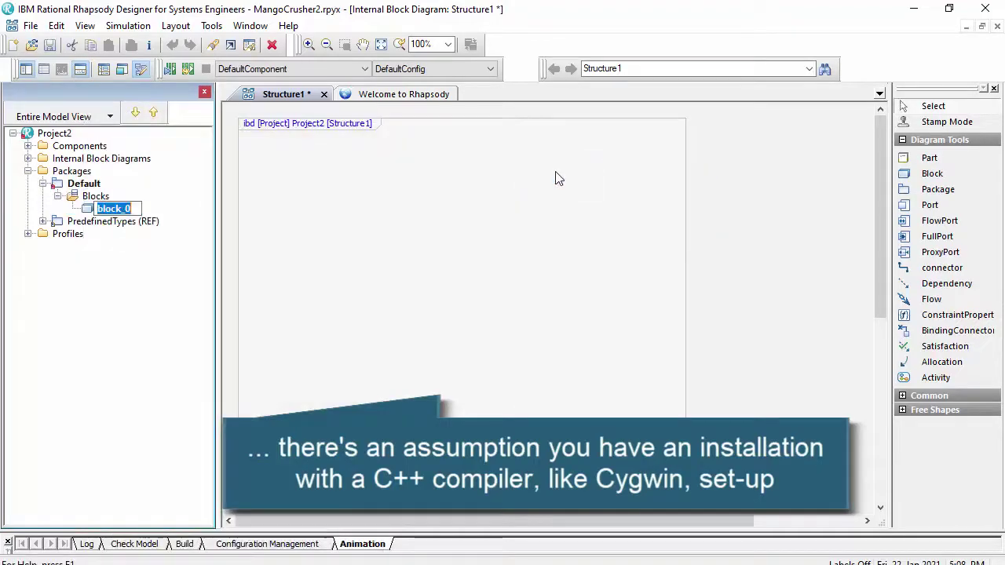
{"action": "type", "text": "Syst"}
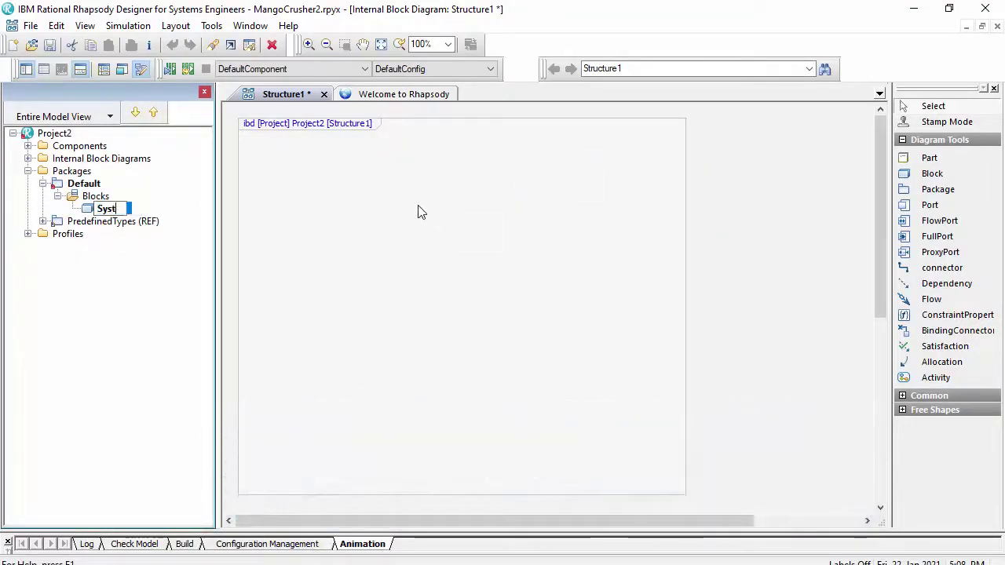
{"action": "type", "text": "emA"}
{"action": "key", "text": "Return"}
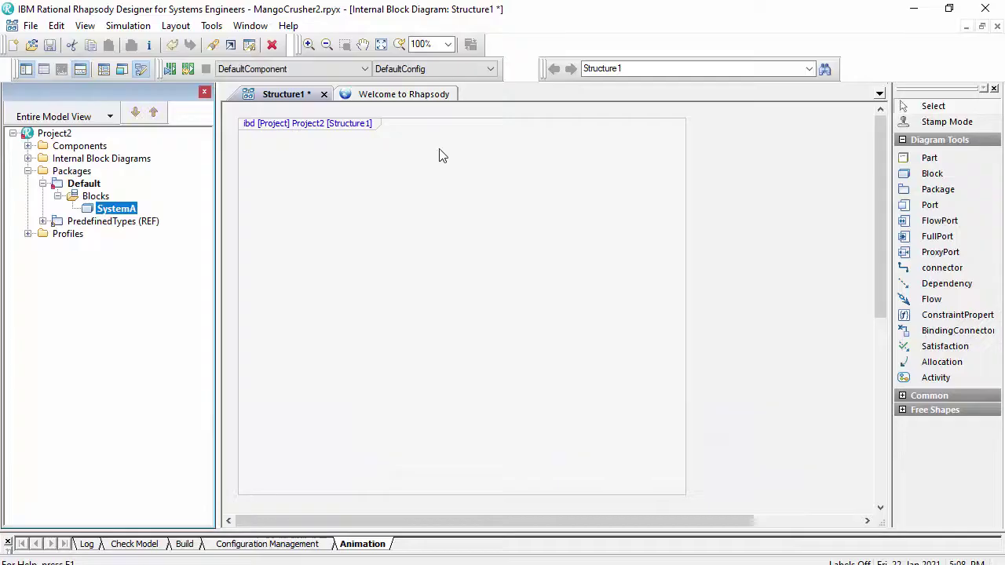
Add a statechart to the SystemA block.
{"action": "right_click", "coordinate": [110, 209]}
{"action": "mouse_move", "coordinate": [291, 150]}
{"action": "mouse_move", "coordinate": [437, 158]}
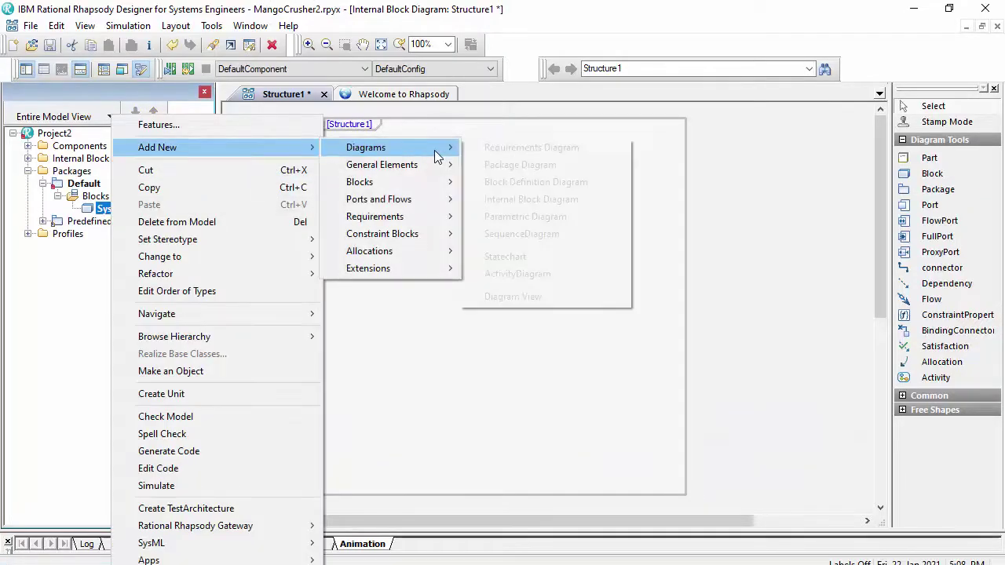
{"action": "left_click", "coordinate": [565, 255]}
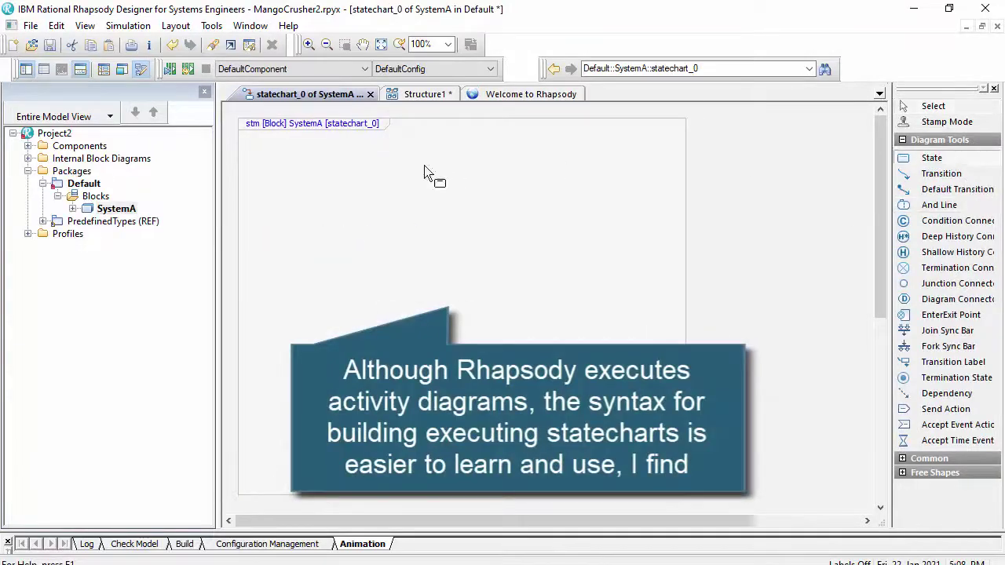
Draw two states side by side on the statechart, named On and Off.
{"action": "left_click_drag", "start_coordinate": [378, 228], "coordinate": [451, 252]}
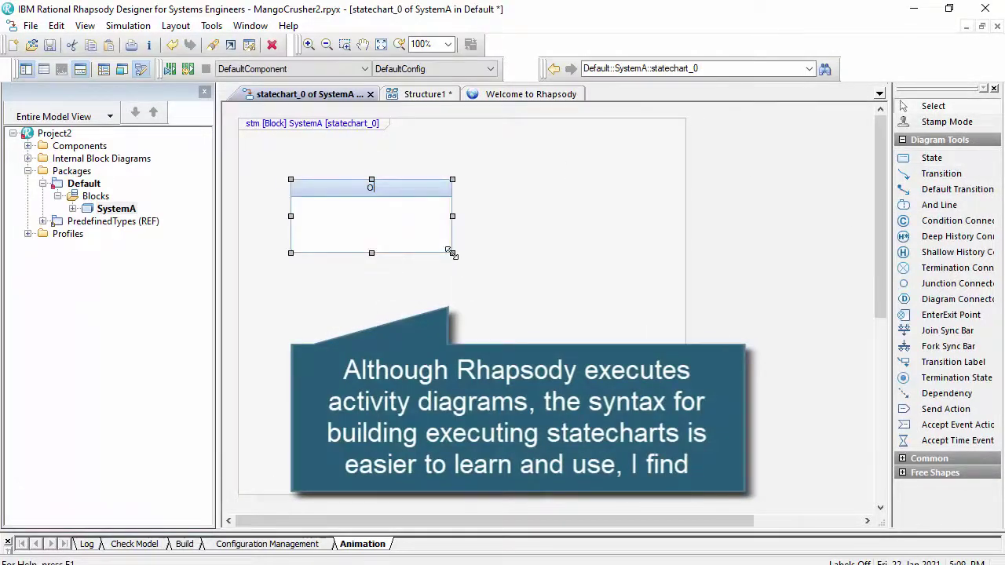
{"action": "key", "text": "Return"}
{"action": "left_click", "coordinate": [932, 158]}
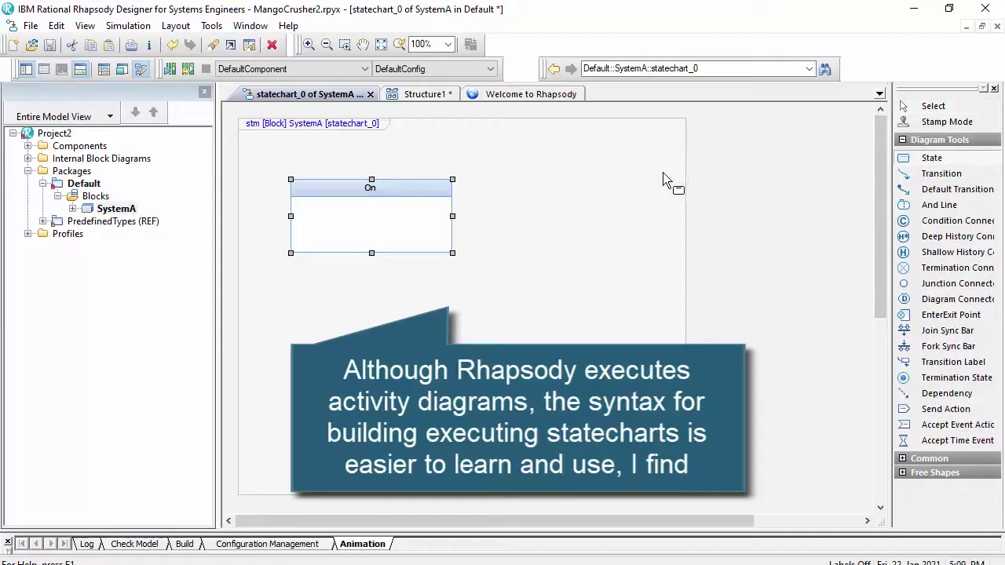
{"action": "left_click_drag", "start_coordinate": [710, 268], "coordinate": [710, 260]}
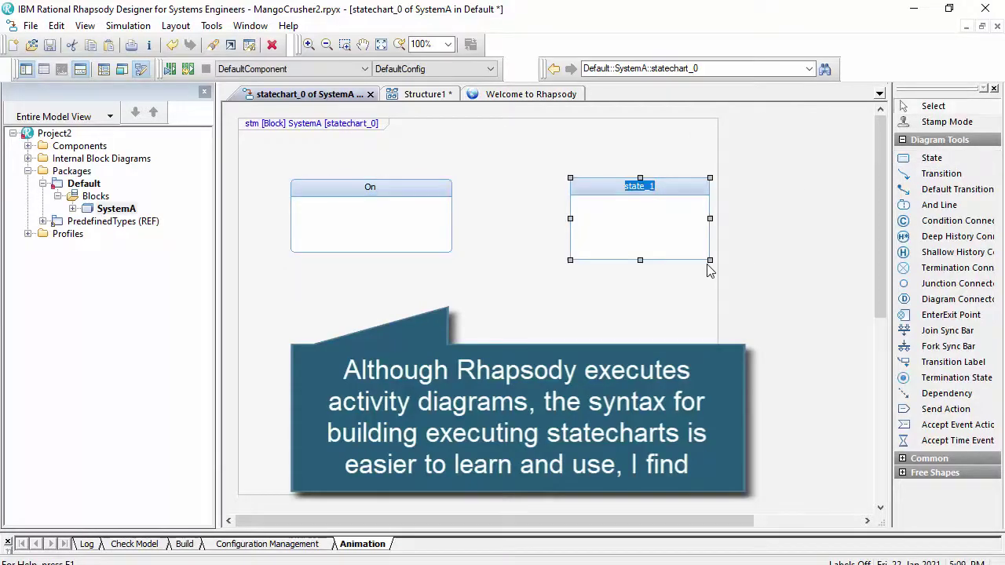
{"action": "type", "text": "Off"}
{"action": "left_click", "coordinate": [406, 233]}
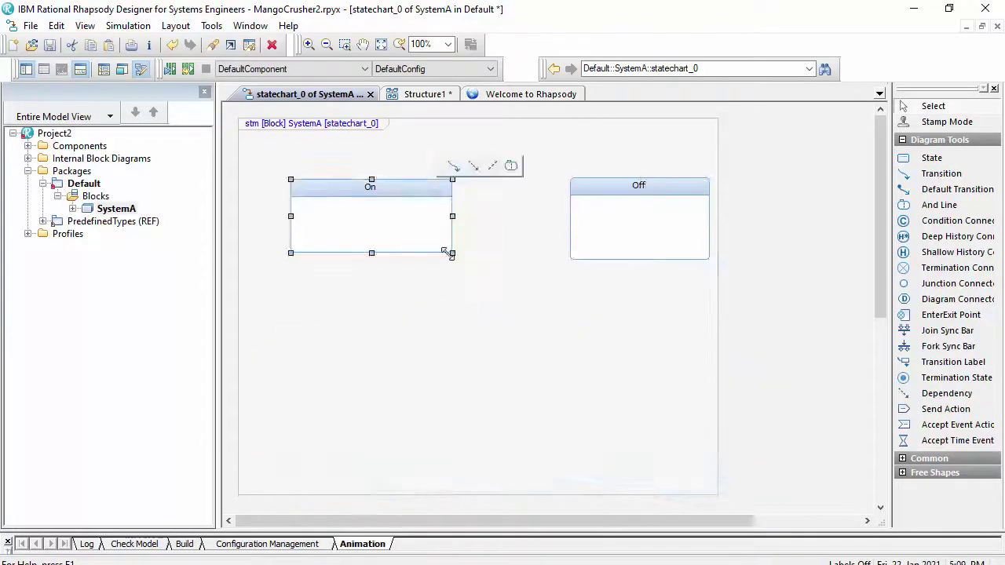
Enlarge On, draw substates WaitingForOrder and OrderTaken inside it, and save the project.
{"action": "left_click_drag", "start_coordinate": [451, 253], "coordinate": [492, 348]}
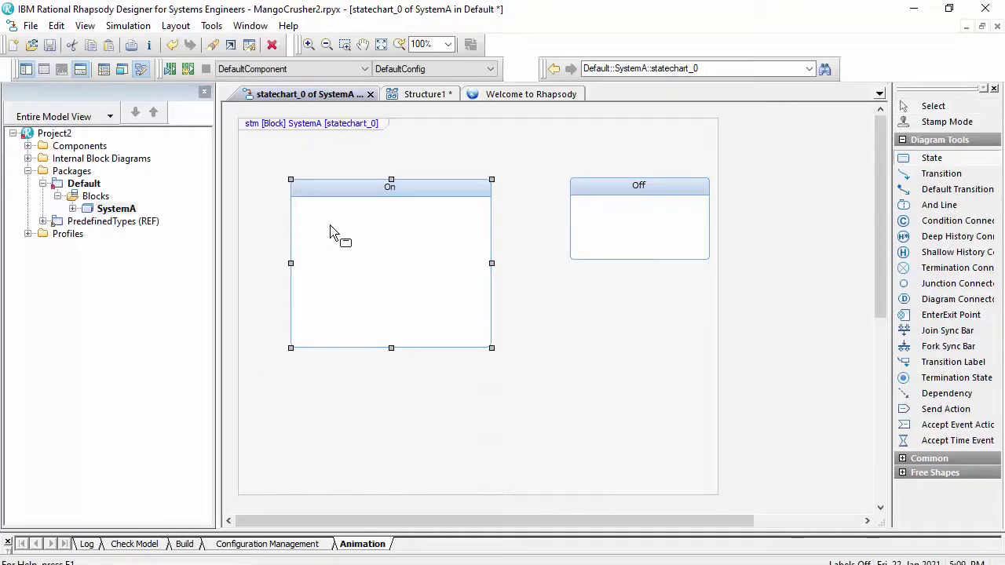
{"action": "left_click_drag", "start_coordinate": [411, 253], "coordinate": [415, 251]}
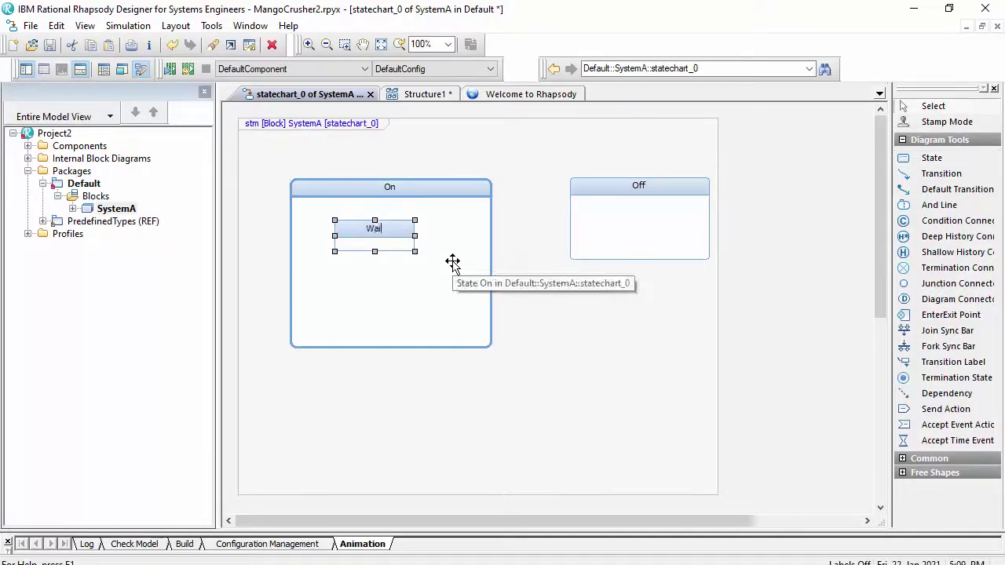
{"action": "type", "text": "WaitingForOrder"}
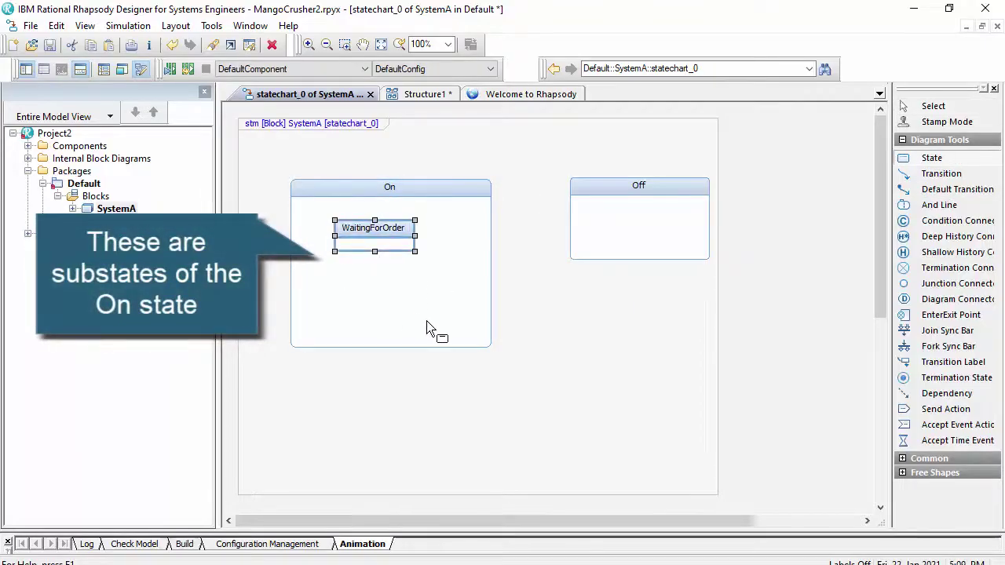
{"action": "left_click_drag", "start_coordinate": [342, 281], "coordinate": [427, 321]}
{"action": "type", "text": "OrderT"}
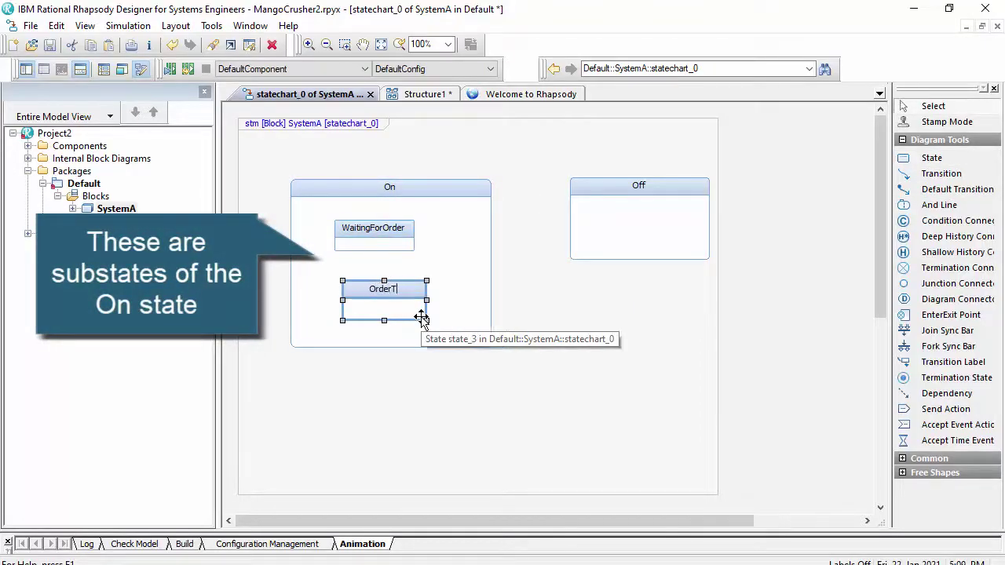
{"action": "type", "text": "aken"}
{"action": "key", "text": "Return"}
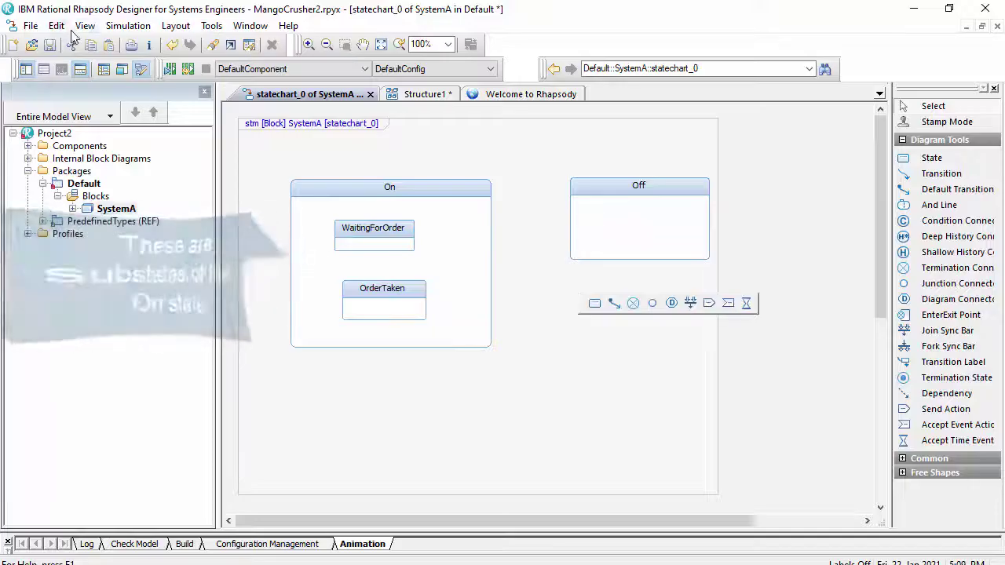
{"action": "left_click", "coordinate": [50, 45]}
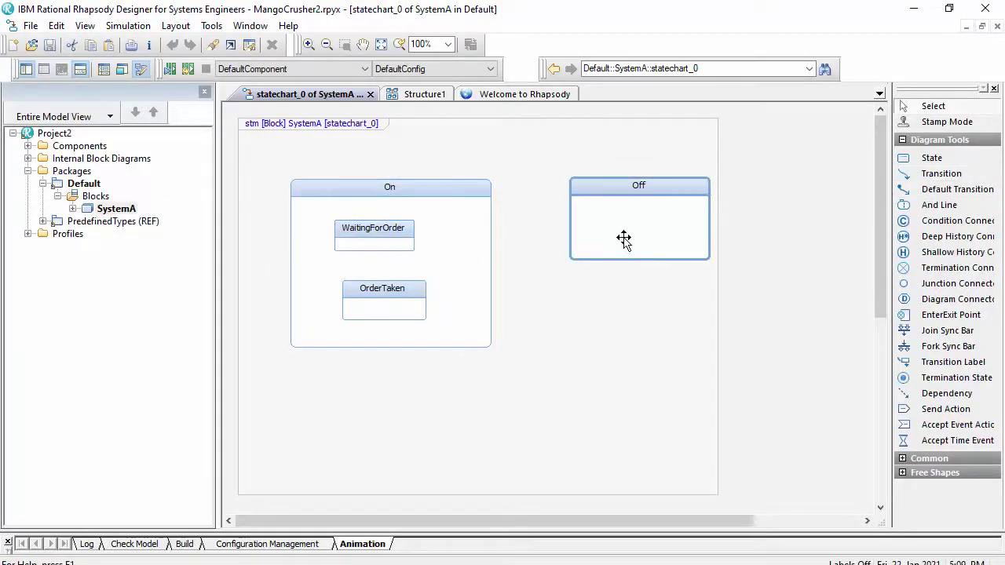
Draw a transition from Off to On labelled evTurnOn.
{"action": "left_click", "coordinate": [933, 180]}
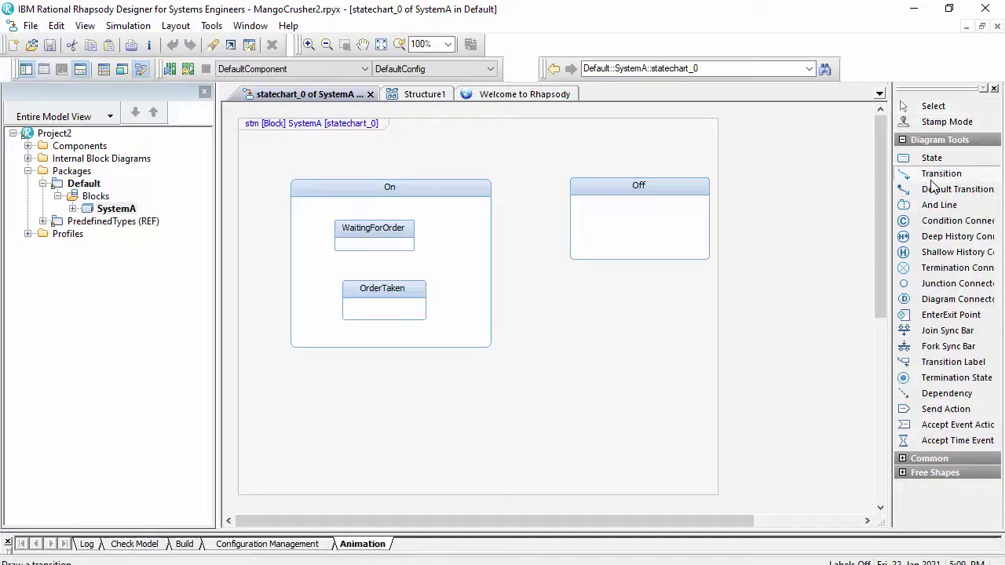
{"action": "left_click", "coordinate": [606, 219]}
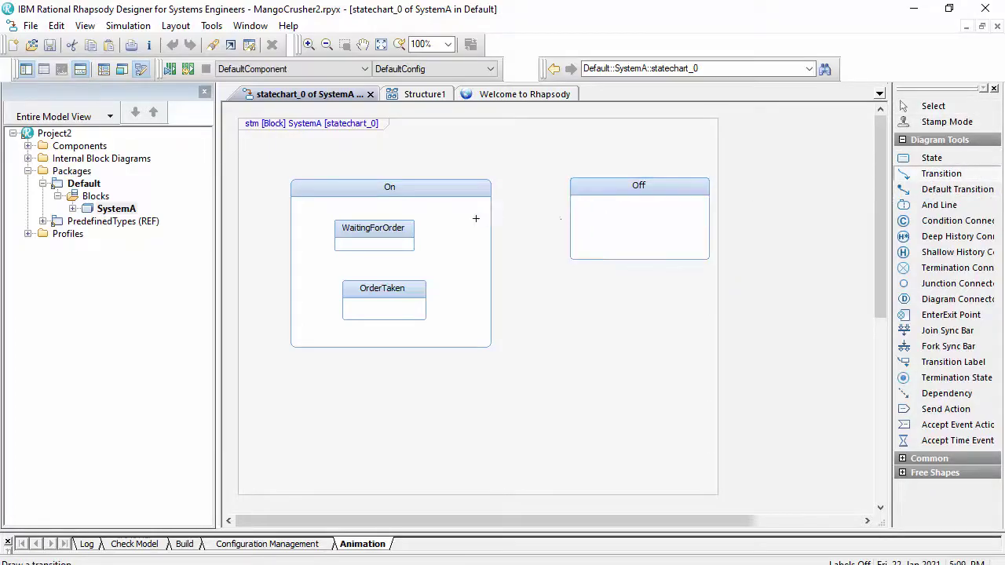
{"action": "left_click", "coordinate": [479, 218]}
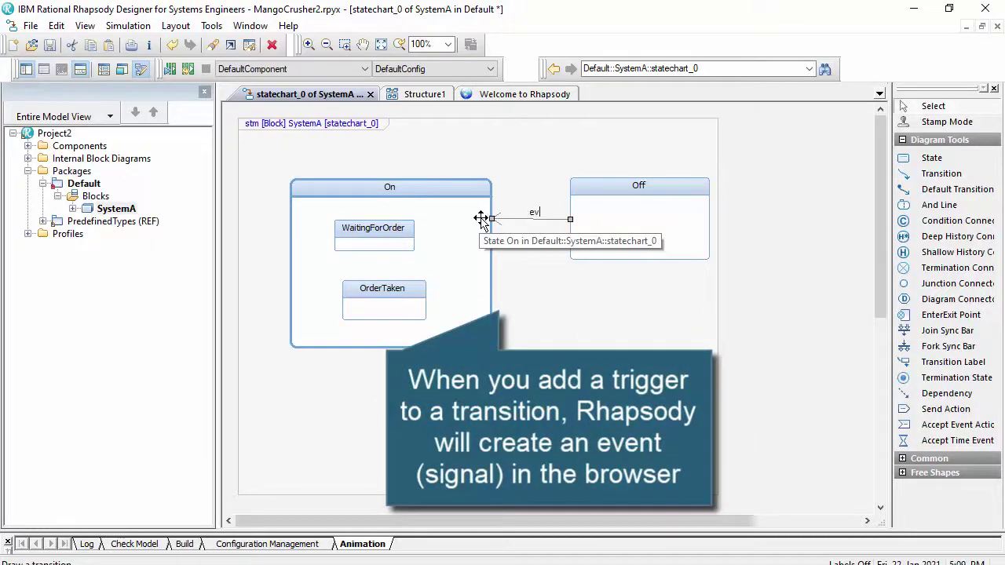
{"action": "type", "text": "evTurnOn"}
{"action": "left_click", "coordinate": [574, 308]}
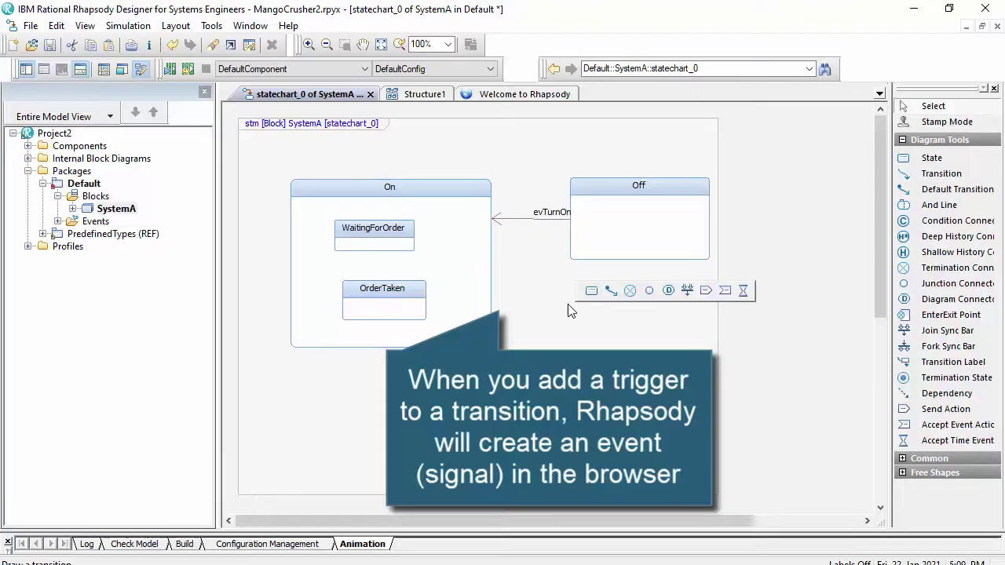
Draw a transition from On back to Off labelled evTurnOff.
{"action": "left_click", "coordinate": [913, 174]}
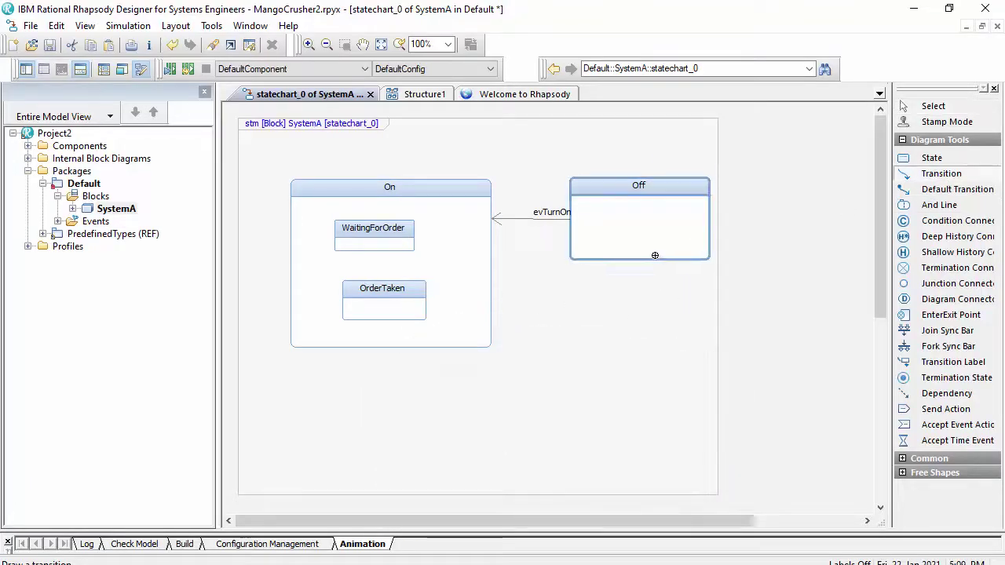
{"action": "left_click", "coordinate": [486, 305]}
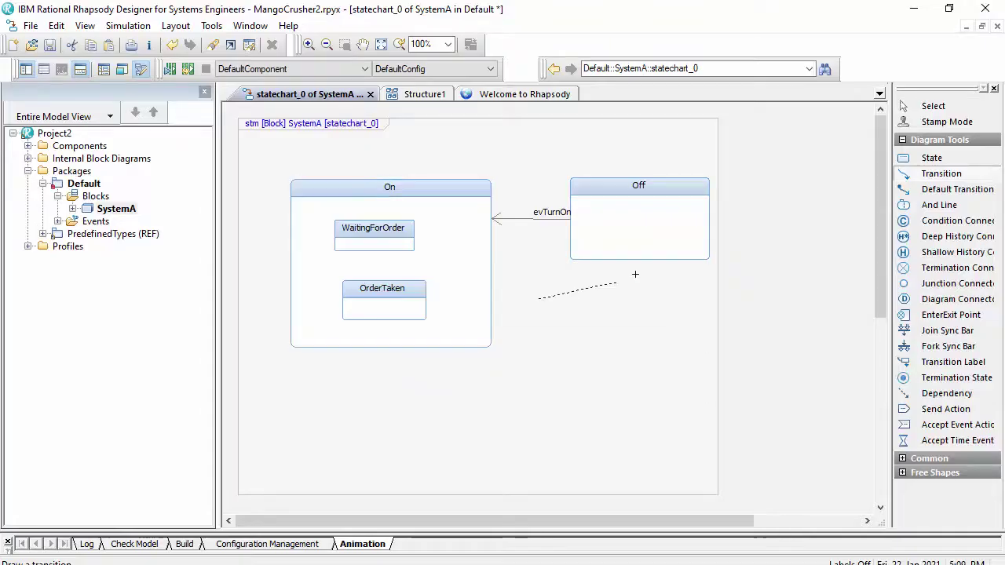
{"action": "left_click", "coordinate": [646, 249]}
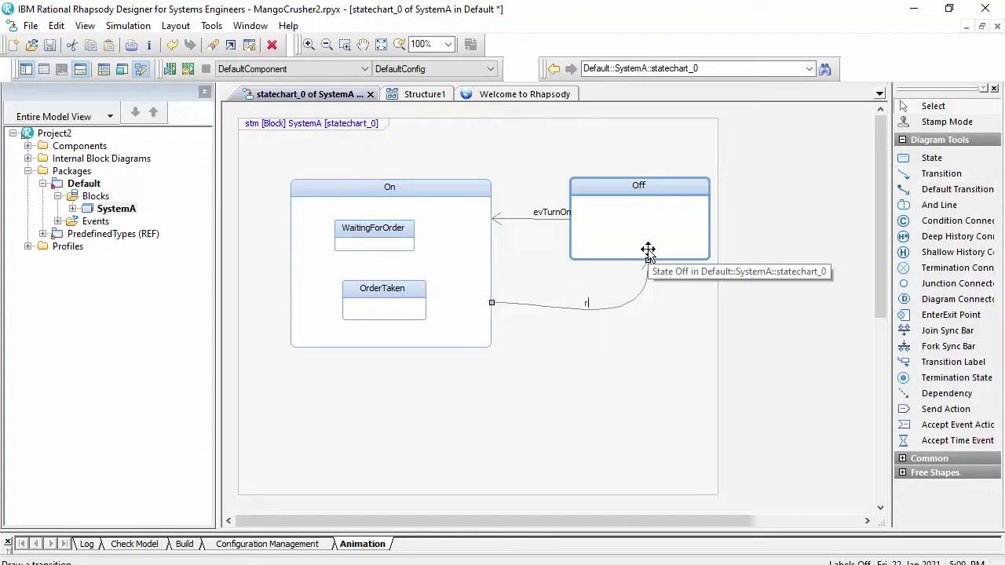
{"action": "type", "text": "evTurn"}
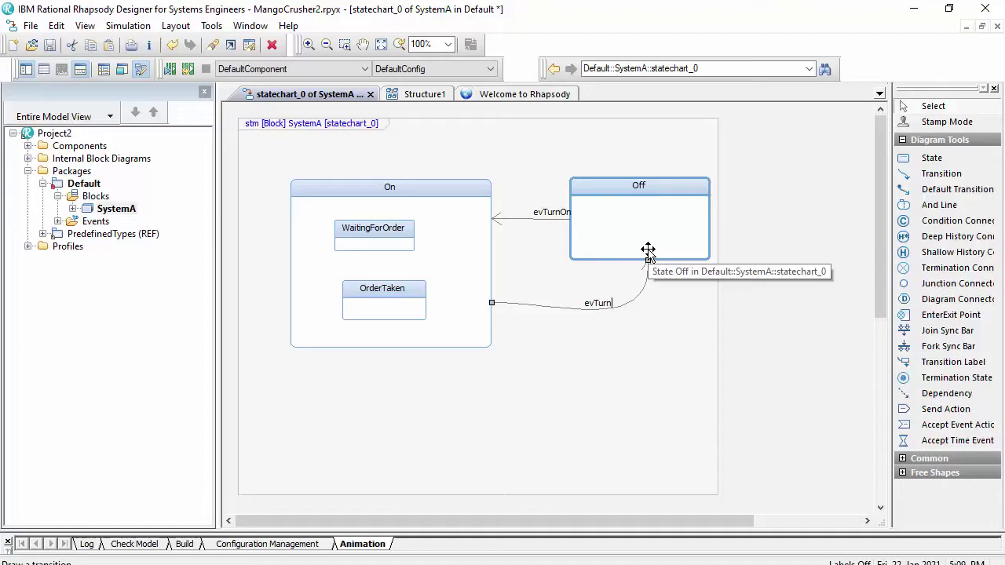
{"action": "type", "text": "Off"}
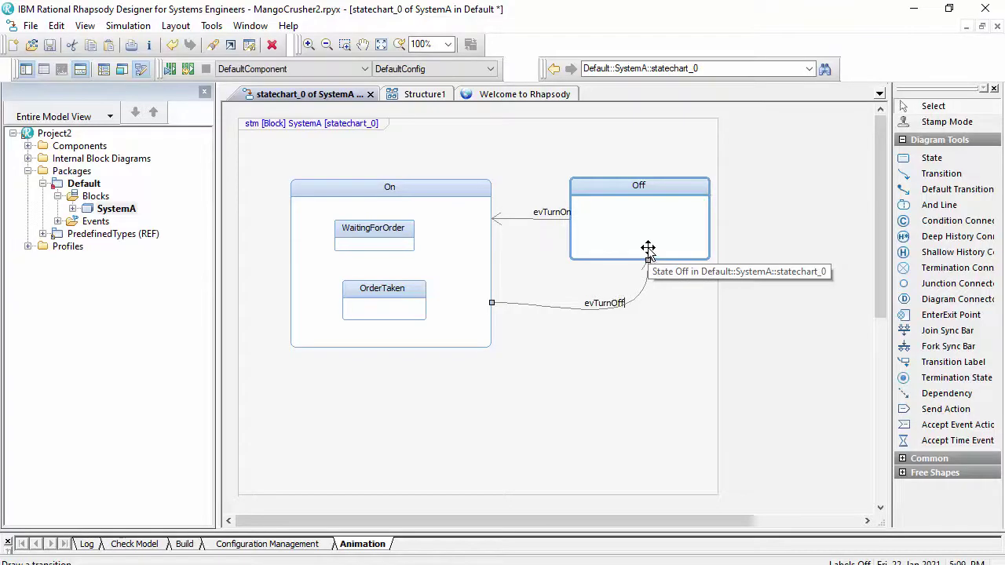
{"action": "key", "text": "Return"}
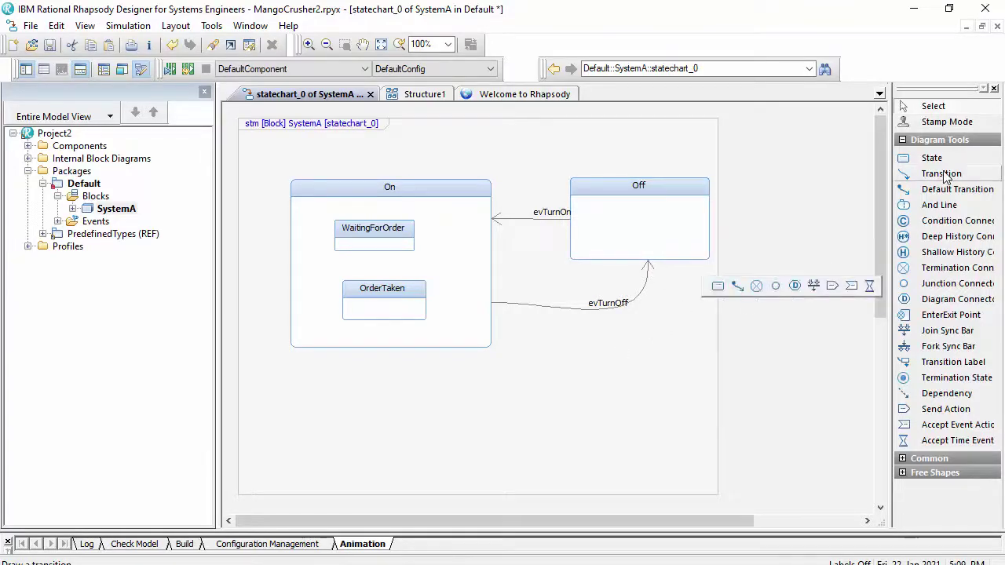
Draw a transition from WaitingForOrder to OrderTaken labelled evOrderGiven.
{"action": "left_click", "coordinate": [942, 173]}
{"action": "left_click", "coordinate": [388, 240]}
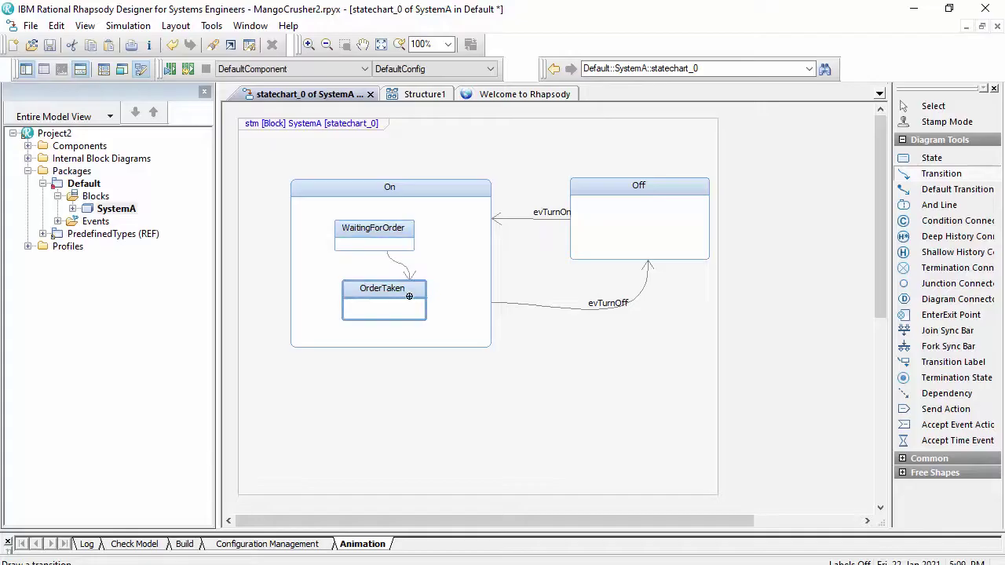
{"action": "left_click", "coordinate": [409, 296]}
{"action": "type", "text": "ev"}
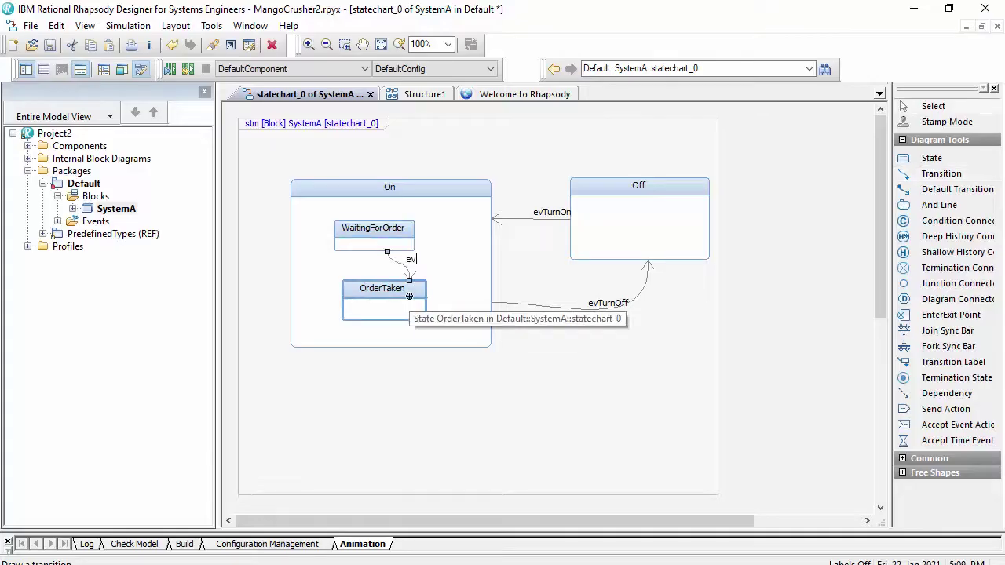
{"action": "type", "text": "OrderGiven"}
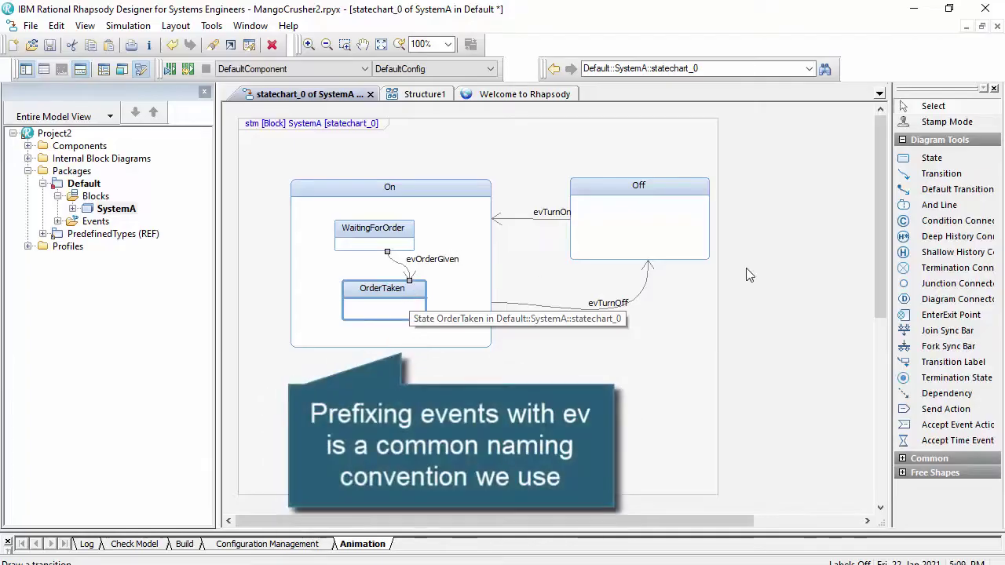
{"action": "left_click", "coordinate": [660, 397]}
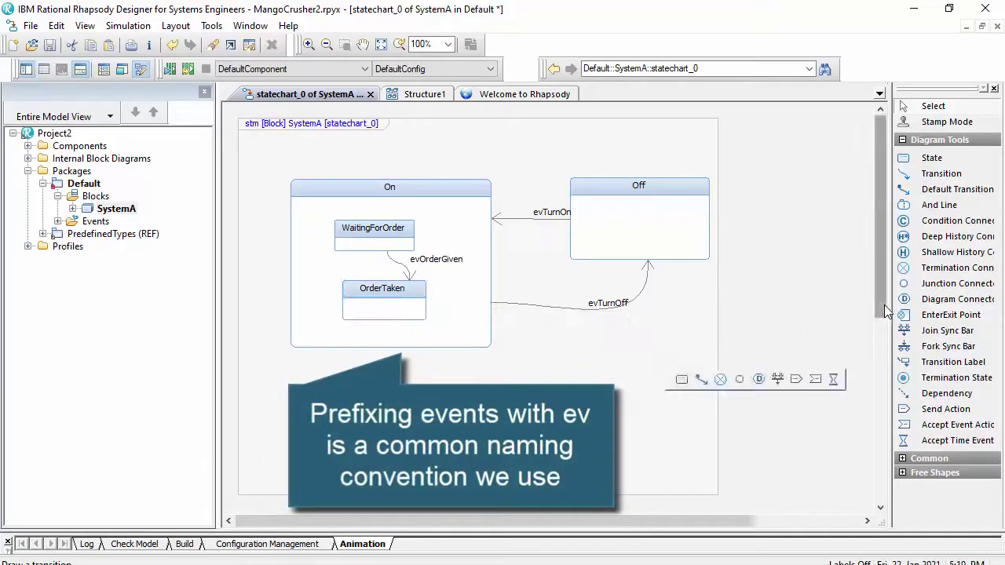
Draw default transitions into the Off state and into WaitingForOrder inside On.
{"action": "left_click", "coordinate": [924, 189]}
{"action": "left_click", "coordinate": [651, 154]}
{"action": "left_click", "coordinate": [647, 179]}
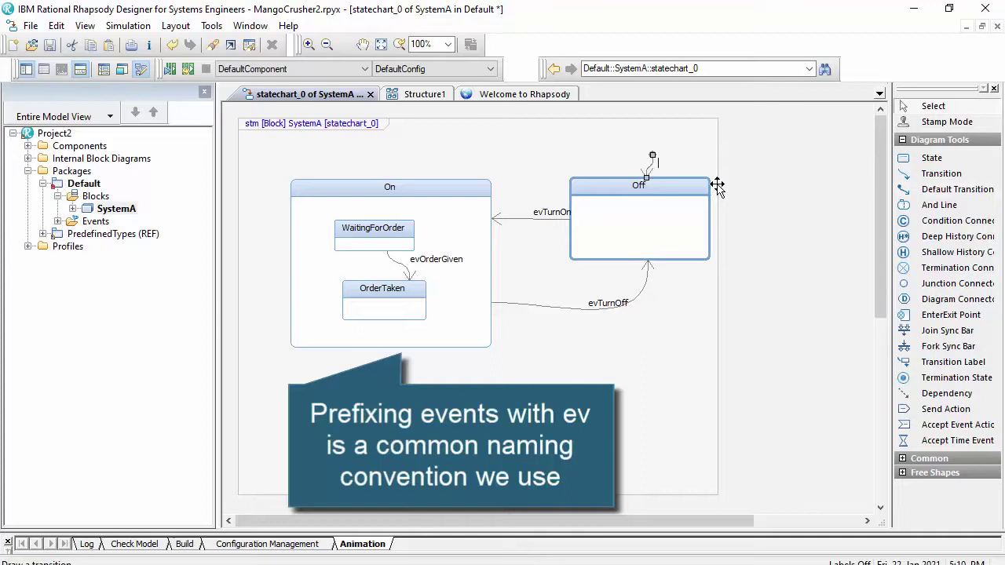
{"action": "left_click", "coordinate": [934, 189]}
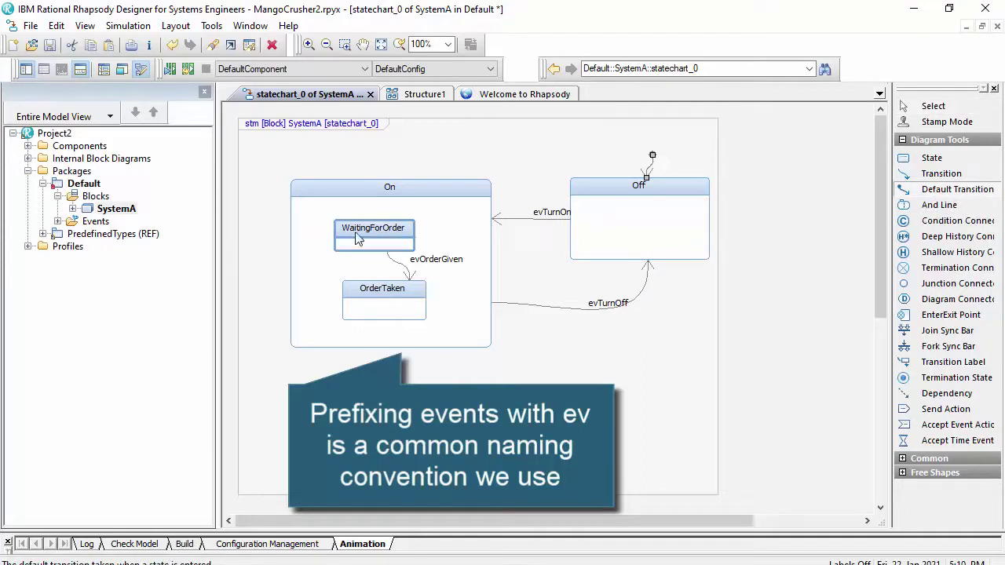
{"action": "left_click", "coordinate": [357, 238]}
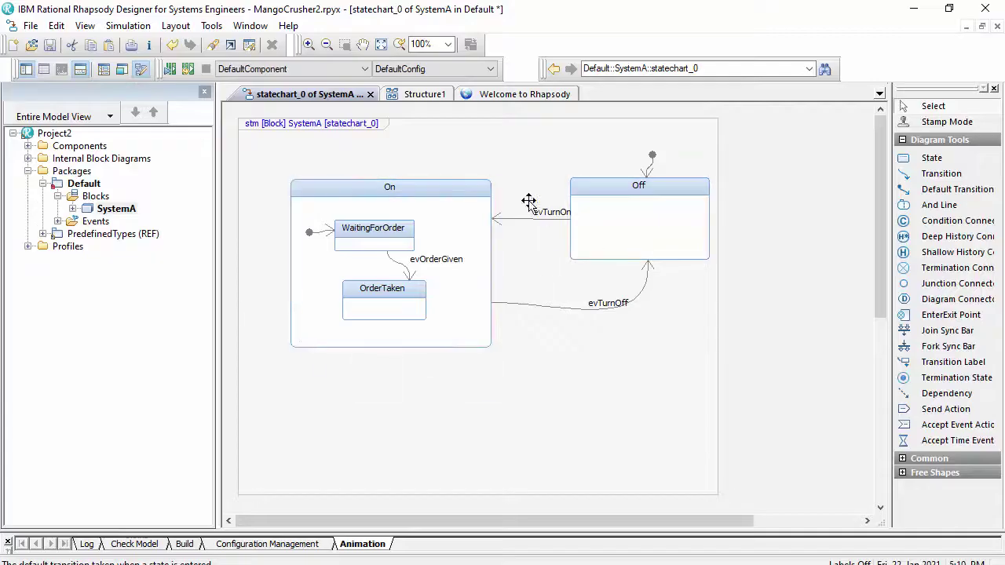
Expand SystemA in the browser to show its operations, statechart contents and events.
{"action": "left_click", "coordinate": [73, 208]}
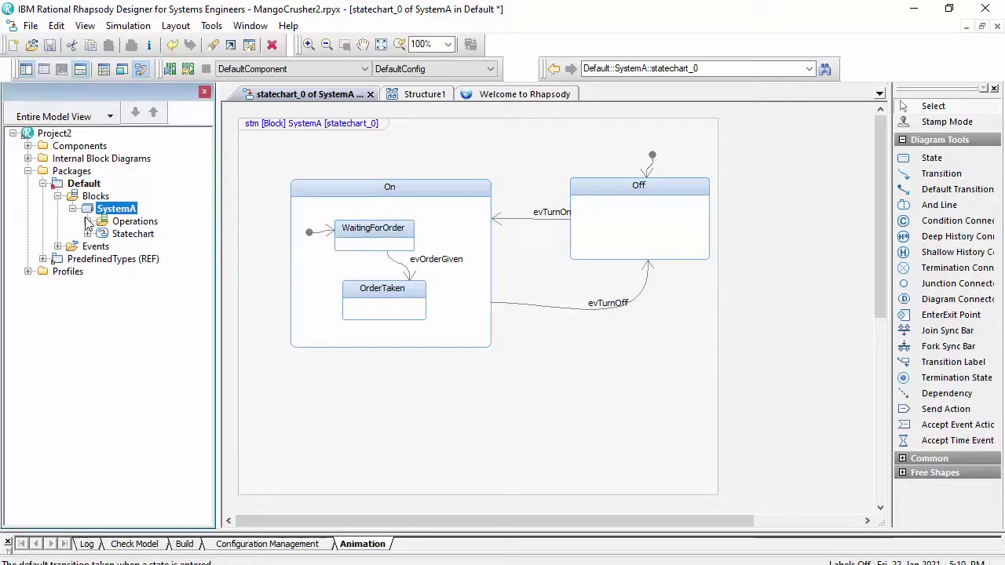
{"action": "left_click", "coordinate": [87, 222]}
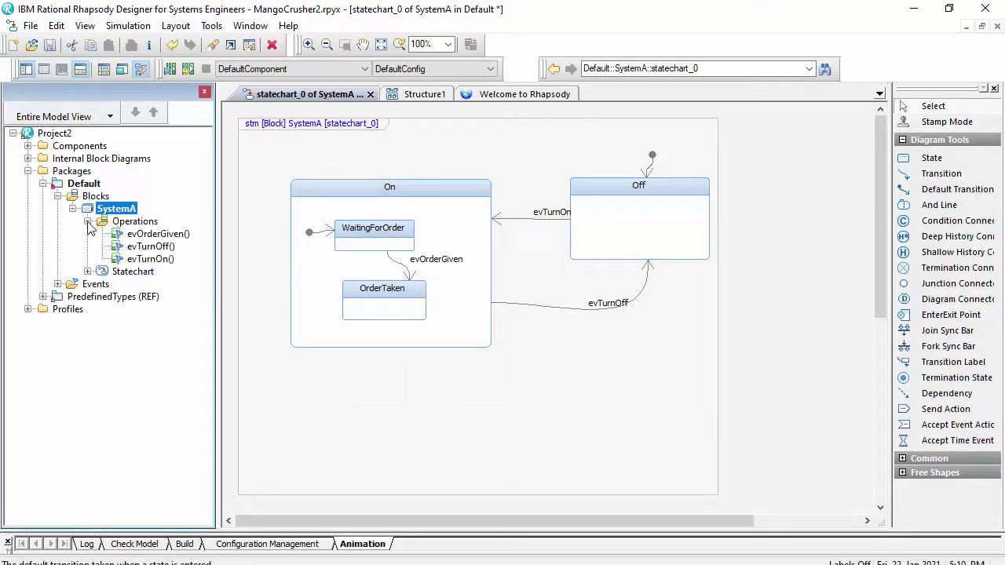
{"action": "left_click", "coordinate": [87, 271]}
{"action": "left_click", "coordinate": [57, 322]}
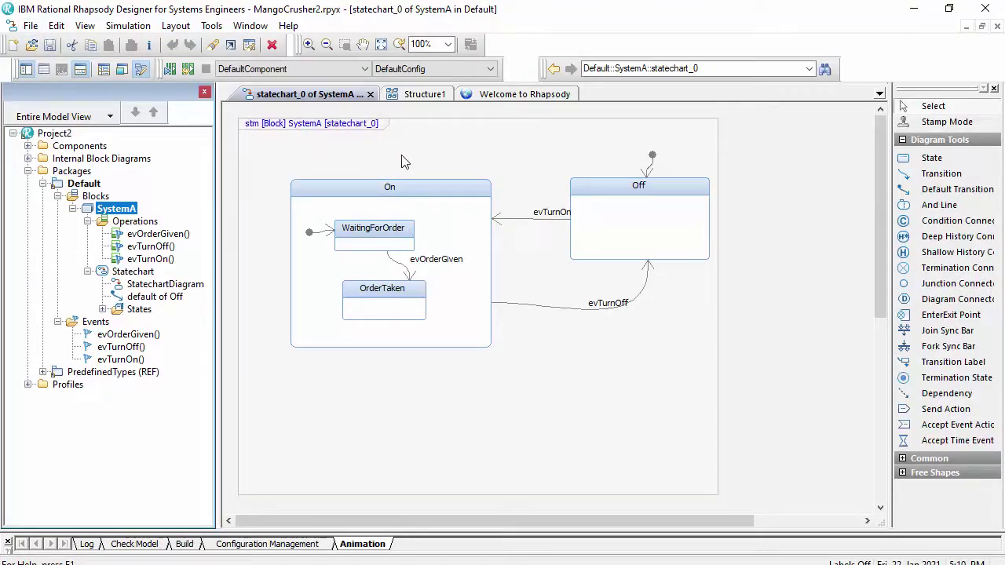
Add a panel diagram named paneldiagram_1 to the Default package.
{"action": "right_click", "coordinate": [82, 183]}
{"action": "mouse_move", "coordinate": [330, 137]}
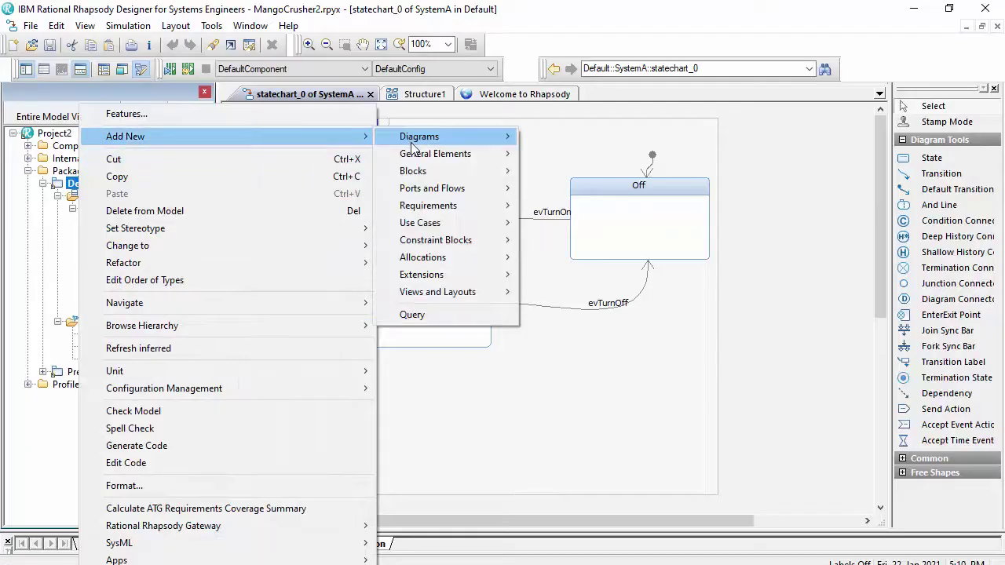
{"action": "mouse_move", "coordinate": [412, 141]}
{"action": "left_click", "coordinate": [619, 286]}
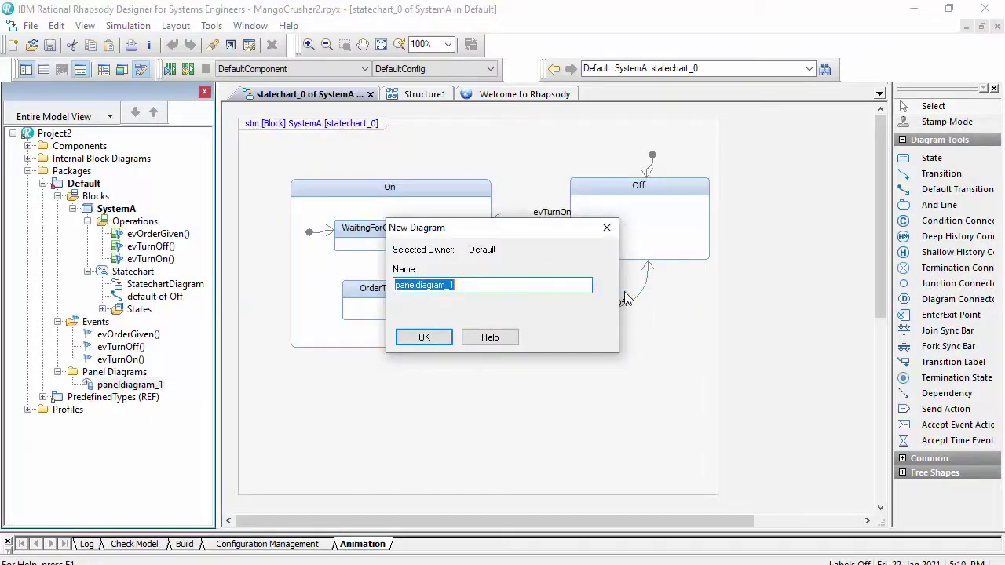
{"action": "left_click", "coordinate": [437, 340]}
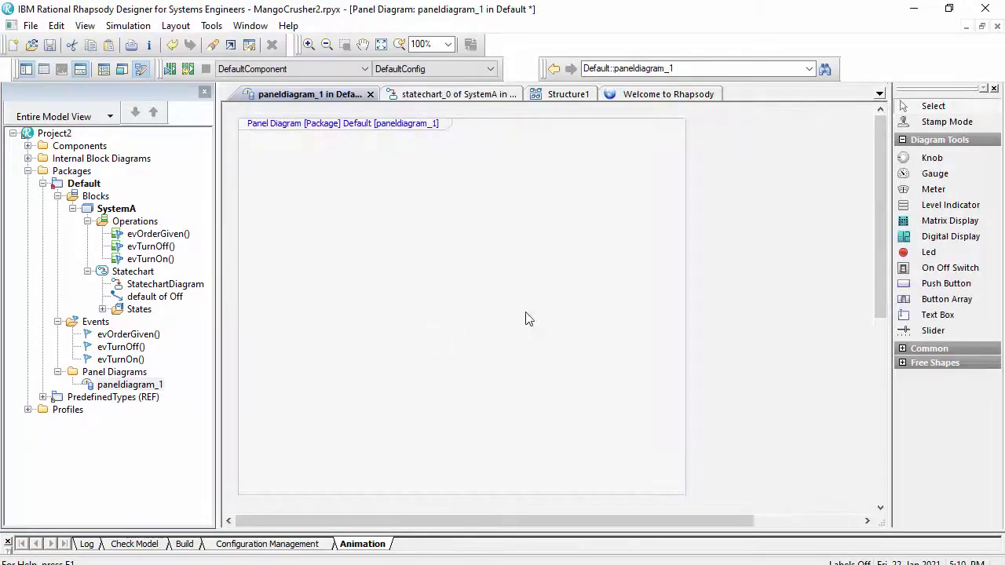
Place a push button on the panel and bind it to SystemA's evTurnOn event.
{"action": "left_click", "coordinate": [946, 284]}
{"action": "left_click", "coordinate": [334, 202]}
{"action": "right_click", "coordinate": [359, 202]}
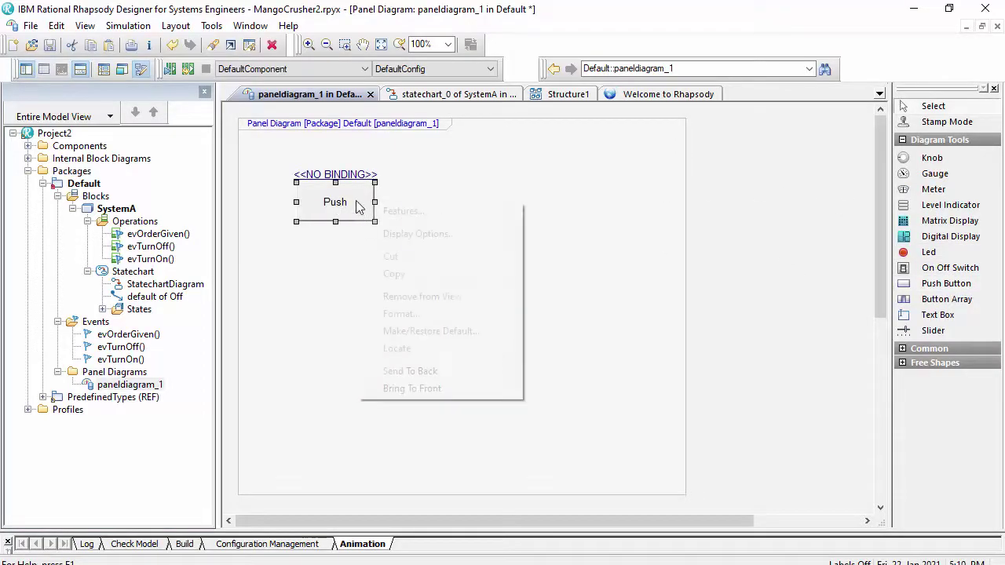
{"action": "left_click", "coordinate": [399, 212]}
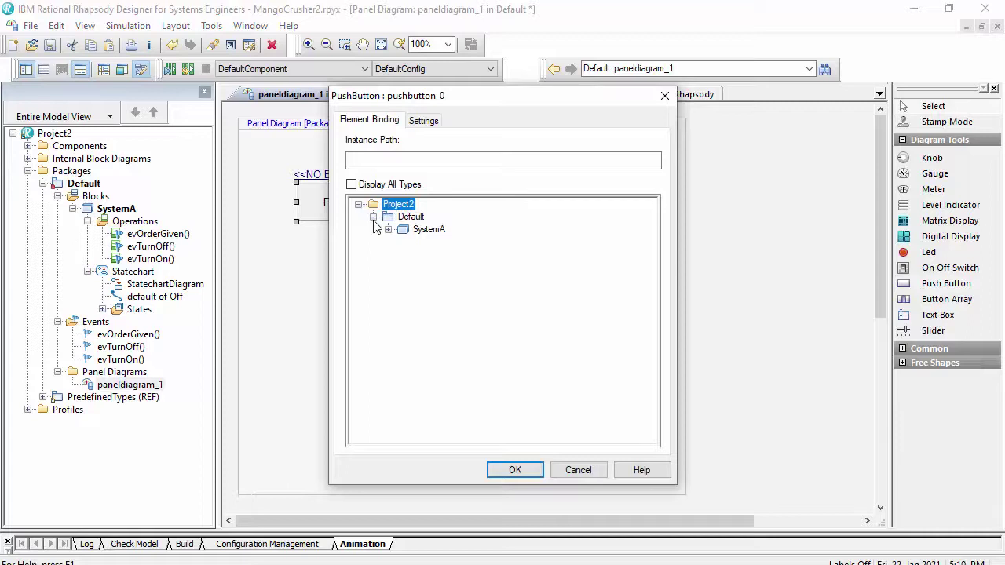
{"action": "left_click", "coordinate": [388, 230]}
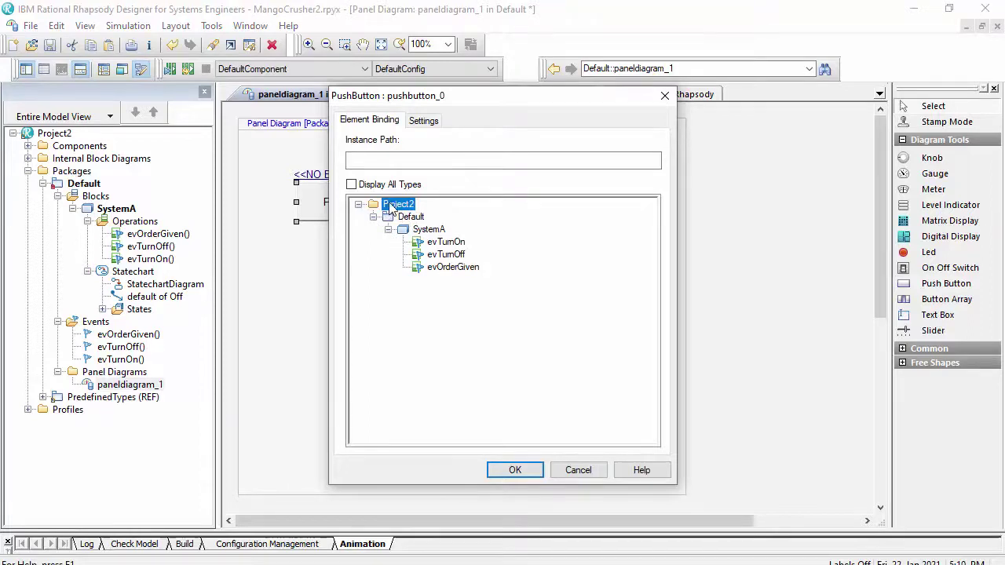
{"action": "left_click", "coordinate": [444, 242]}
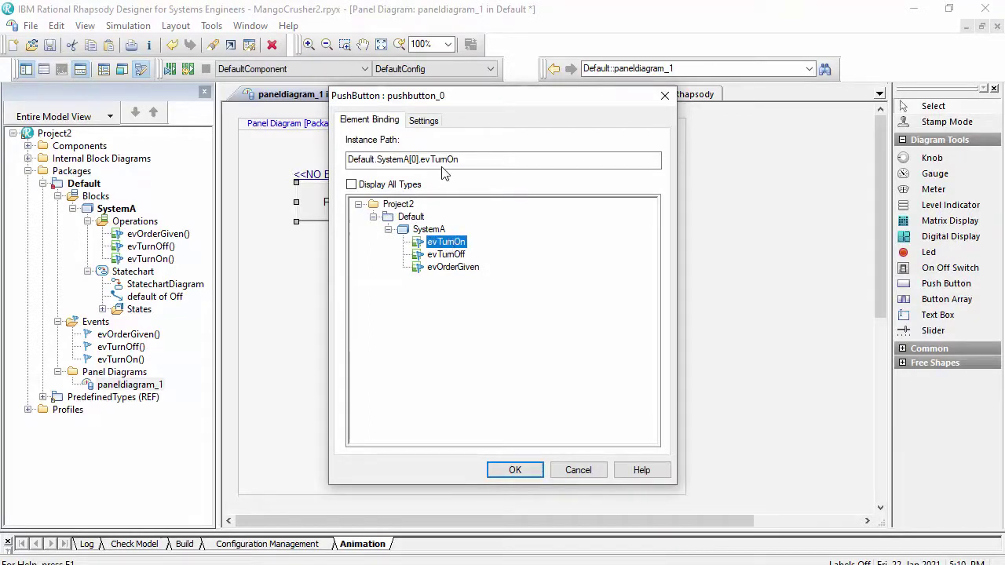
{"action": "left_click", "coordinate": [513, 471]}
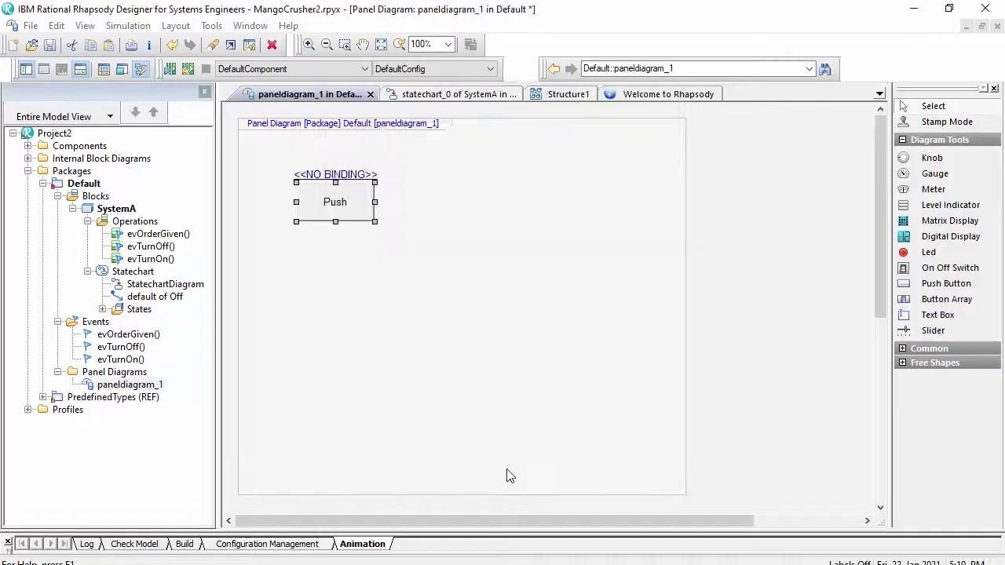
Resize the push button and label it with its bound event name, evTurnOn.
{"action": "left_click_drag", "start_coordinate": [380, 212], "coordinate": [389, 197]}
{"action": "right_click", "coordinate": [372, 198]}
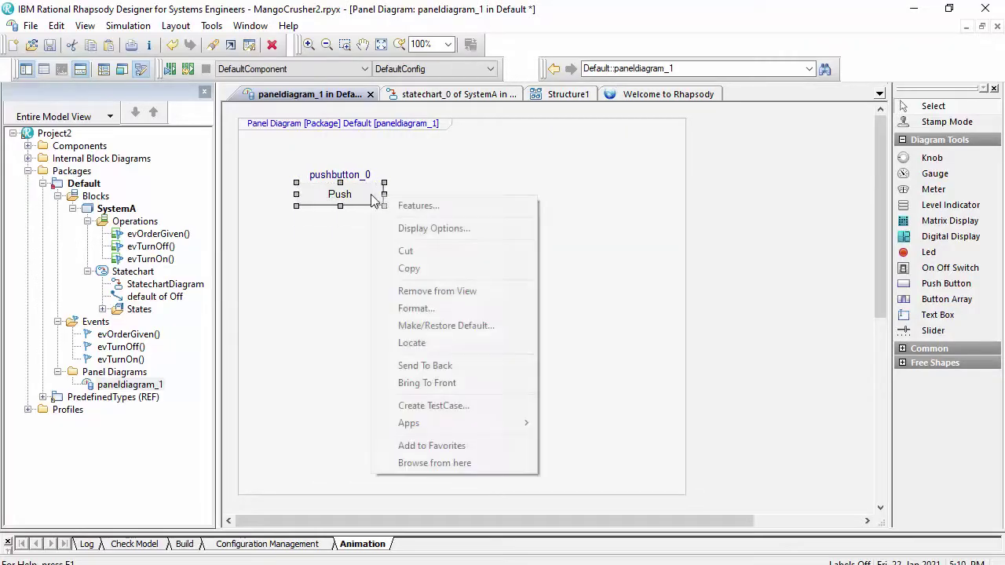
{"action": "left_click", "coordinate": [451, 227]}
{"action": "left_click", "coordinate": [468, 327]}
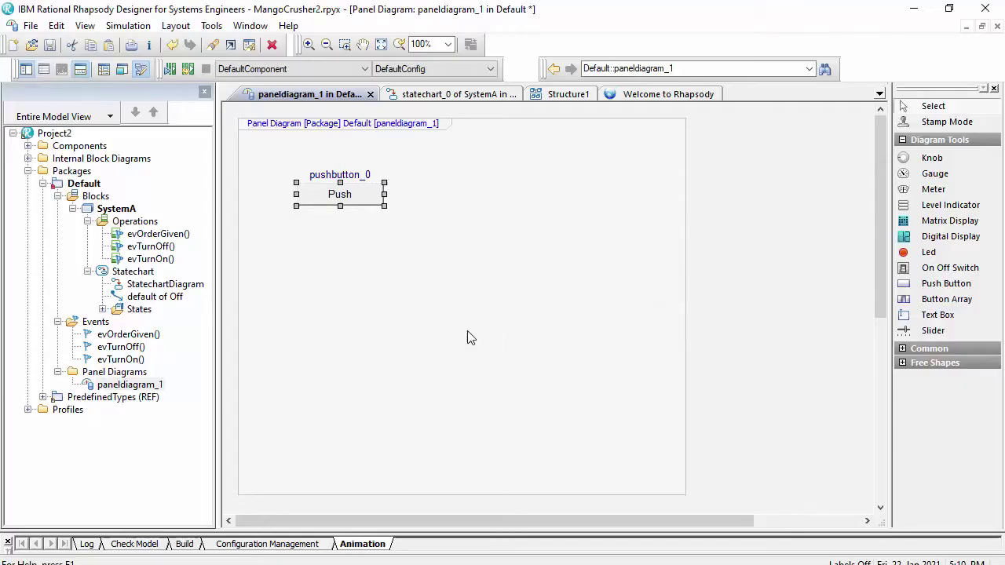
Paste two copies of the evTurnOn button and arrange them in the middle and below.
{"action": "left_click", "coordinate": [467, 276]}
{"action": "left_click", "coordinate": [379, 196]}
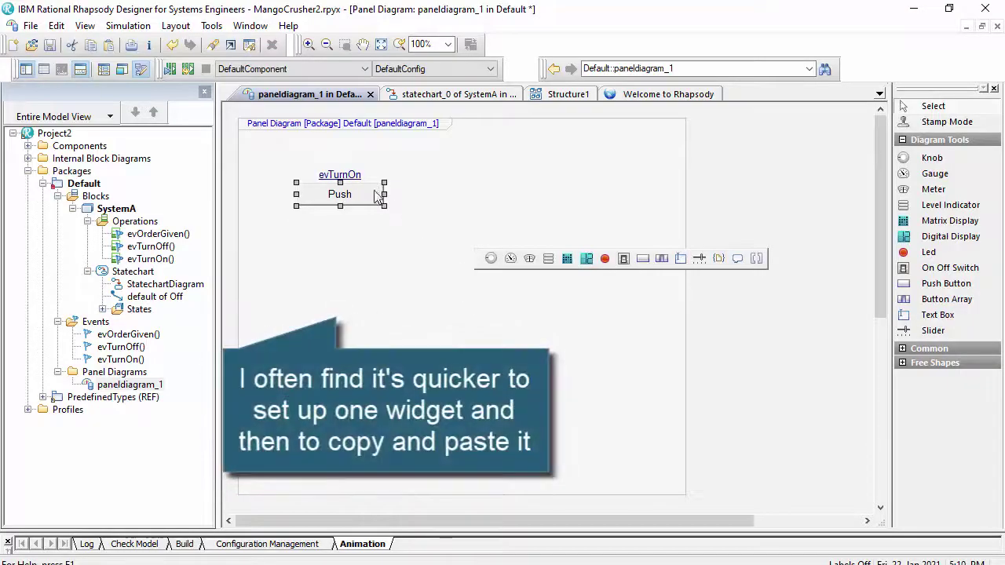
{"action": "key", "text": "ctrl+v"}
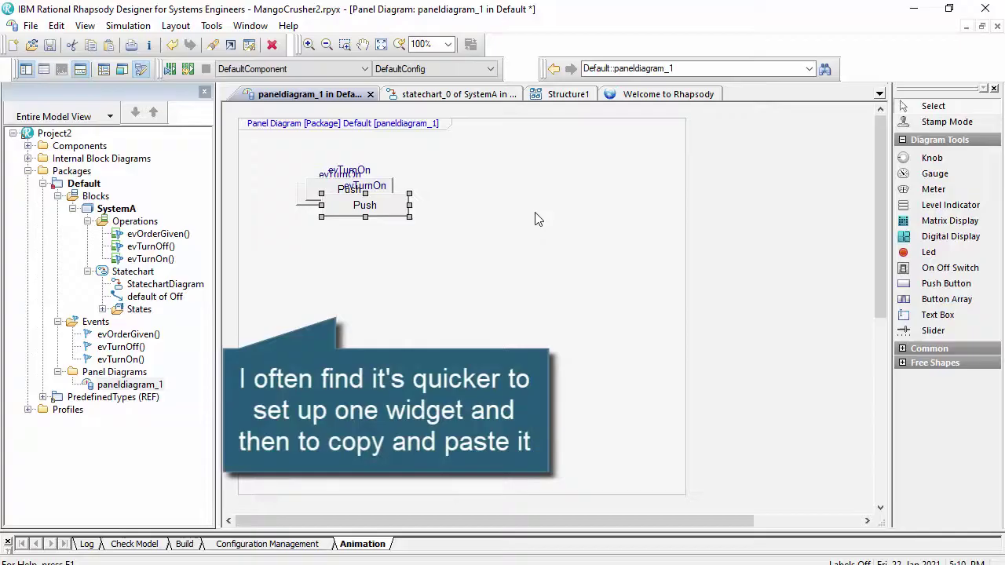
{"action": "left_click_drag", "start_coordinate": [397, 210], "coordinate": [395, 293]}
{"action": "left_click_drag", "start_coordinate": [381, 196], "coordinate": [438, 234]}
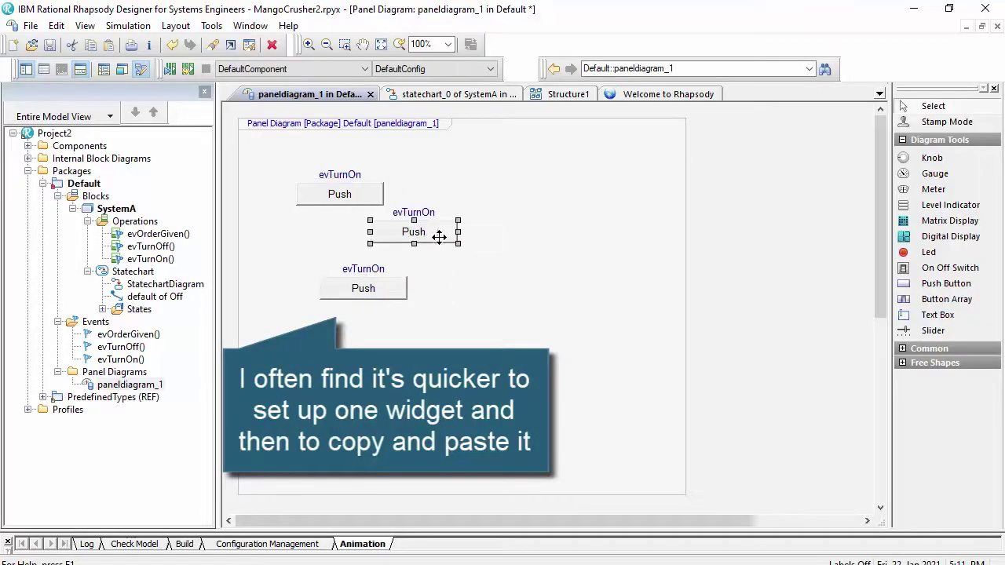
Bind the middle push button to the evTurnOff event.
{"action": "right_click", "coordinate": [437, 240]}
{"action": "left_click", "coordinate": [495, 245]}
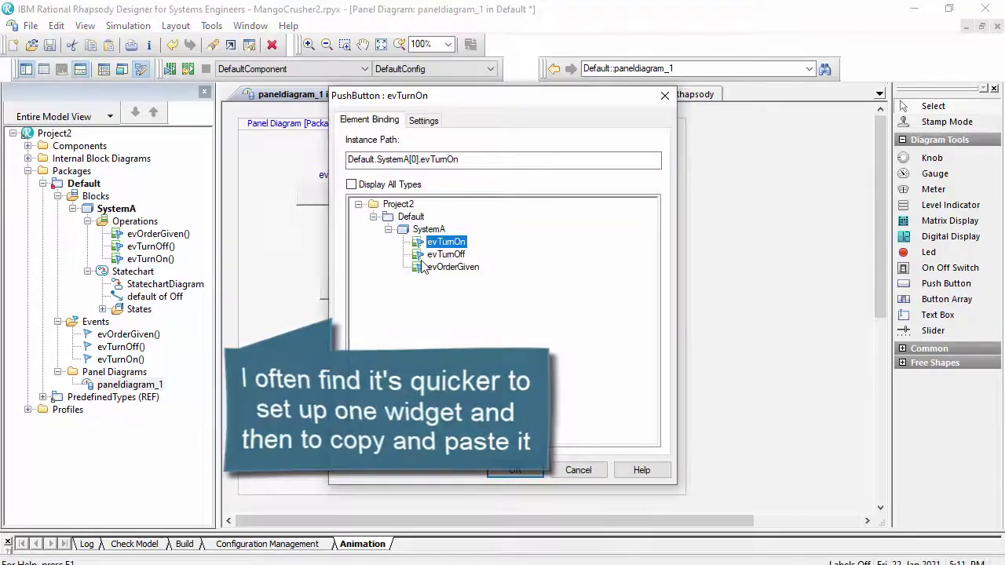
{"action": "left_click", "coordinate": [440, 254]}
{"action": "left_click", "coordinate": [512, 469]}
Bind the bottom push button to the evOrderGiven event.
{"action": "left_click", "coordinate": [386, 293]}
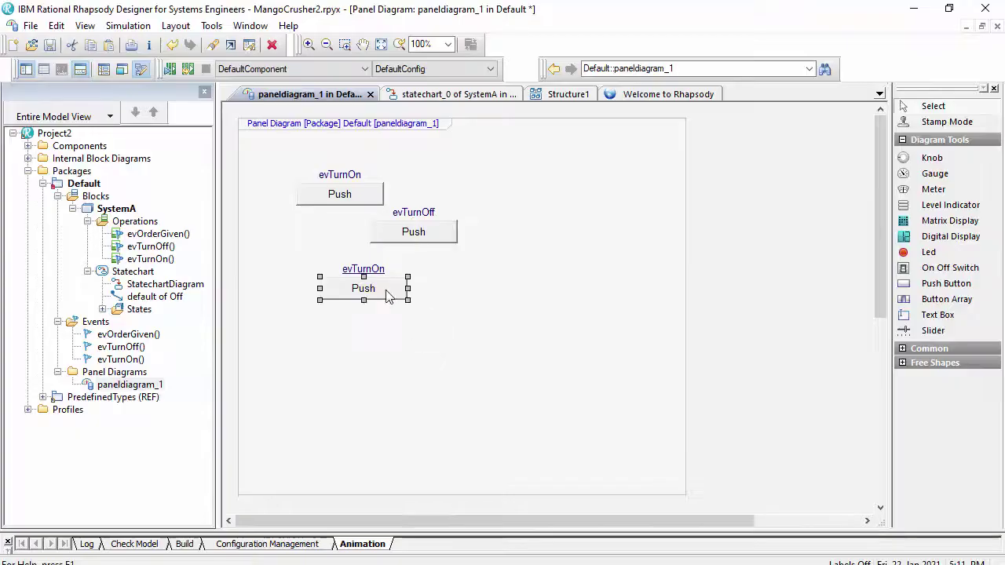
{"action": "right_click", "coordinate": [386, 293]}
{"action": "left_click", "coordinate": [424, 300]}
{"action": "left_click", "coordinate": [453, 267]}
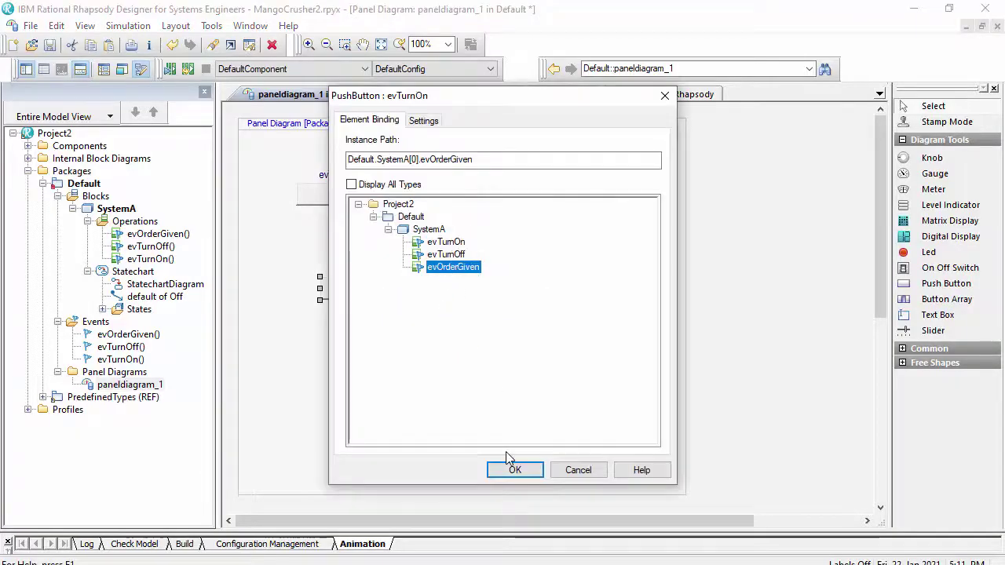
{"action": "left_click", "coordinate": [514, 469]}
{"action": "left_click", "coordinate": [936, 253]}
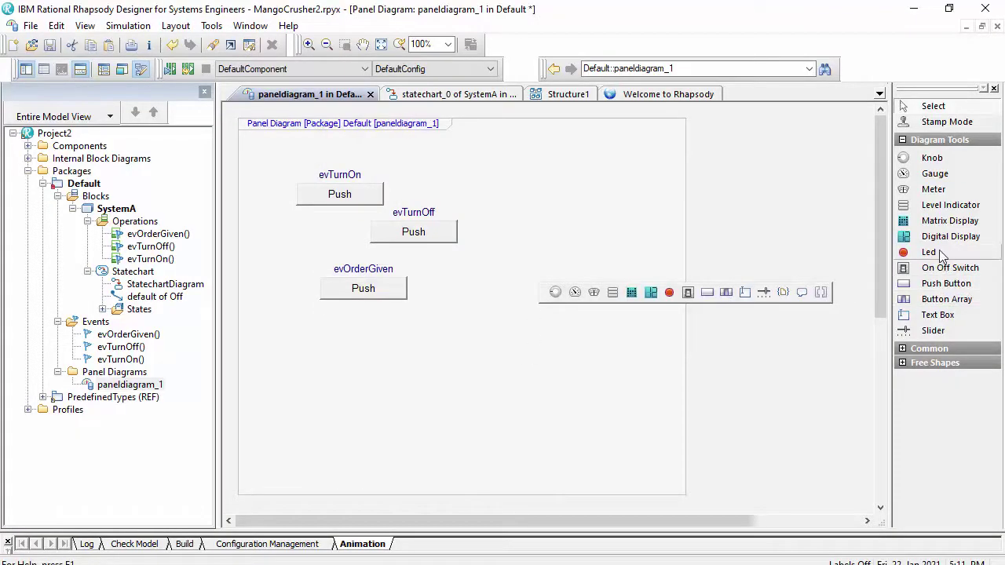
Place an LED right of the buttons and bind it to SystemA's On state.
{"action": "left_click", "coordinate": [521, 198]}
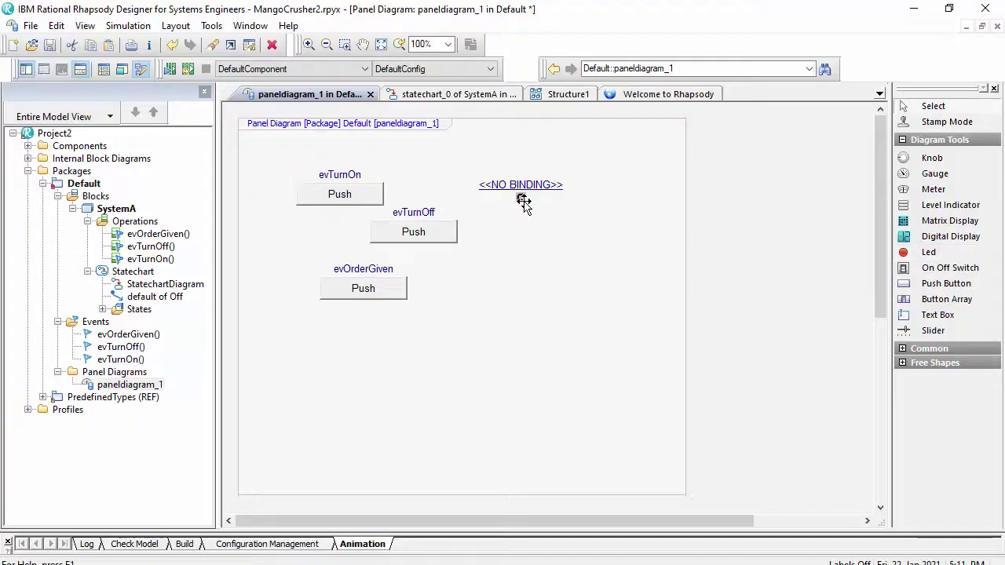
{"action": "right_click", "coordinate": [522, 199]}
{"action": "left_click", "coordinate": [559, 213]}
{"action": "left_click", "coordinate": [372, 214]}
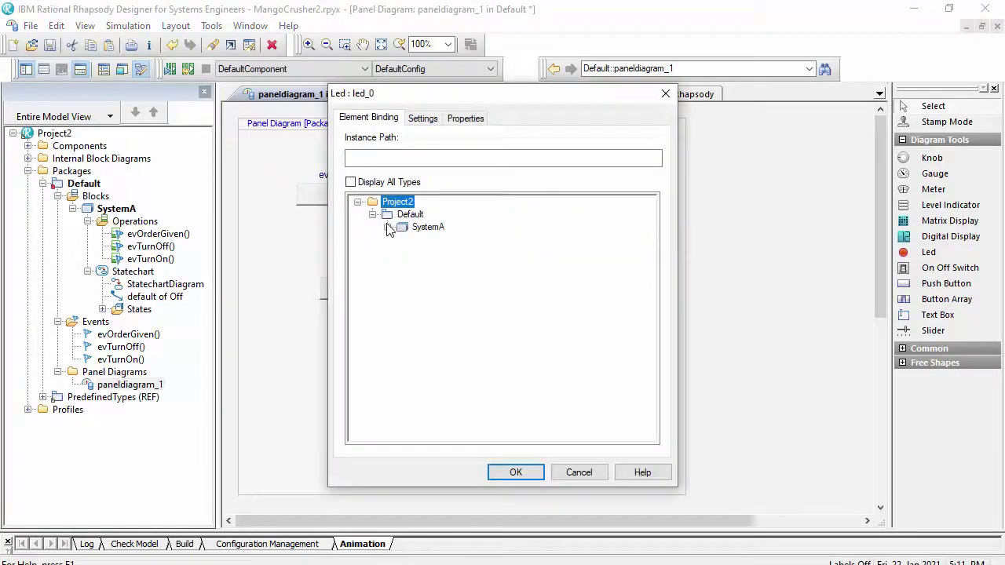
{"action": "left_click", "coordinate": [387, 227]}
{"action": "left_click", "coordinate": [402, 239]}
{"action": "left_click", "coordinate": [444, 253]}
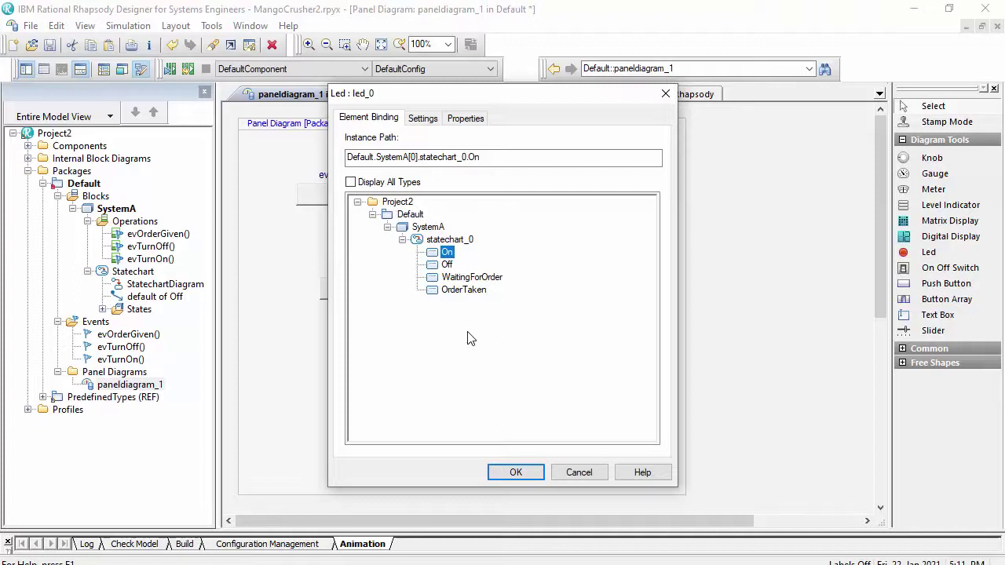
{"action": "left_click", "coordinate": [516, 474]}
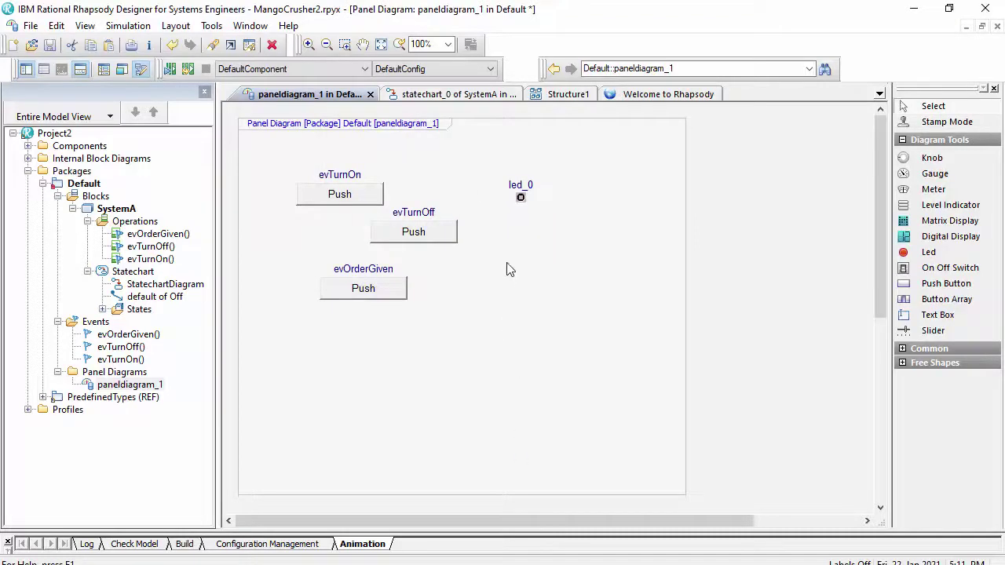
Show the bound element name On as the LED's label instead of led_0.
{"action": "right_click", "coordinate": [521, 199]}
{"action": "left_click", "coordinate": [562, 228]}
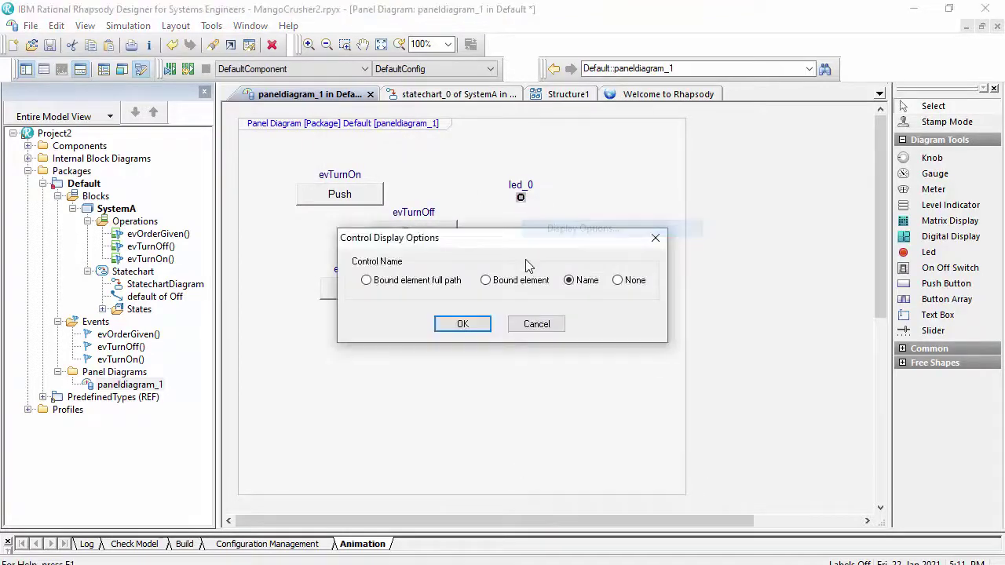
{"action": "left_click", "coordinate": [503, 281]}
{"action": "left_click", "coordinate": [460, 321]}
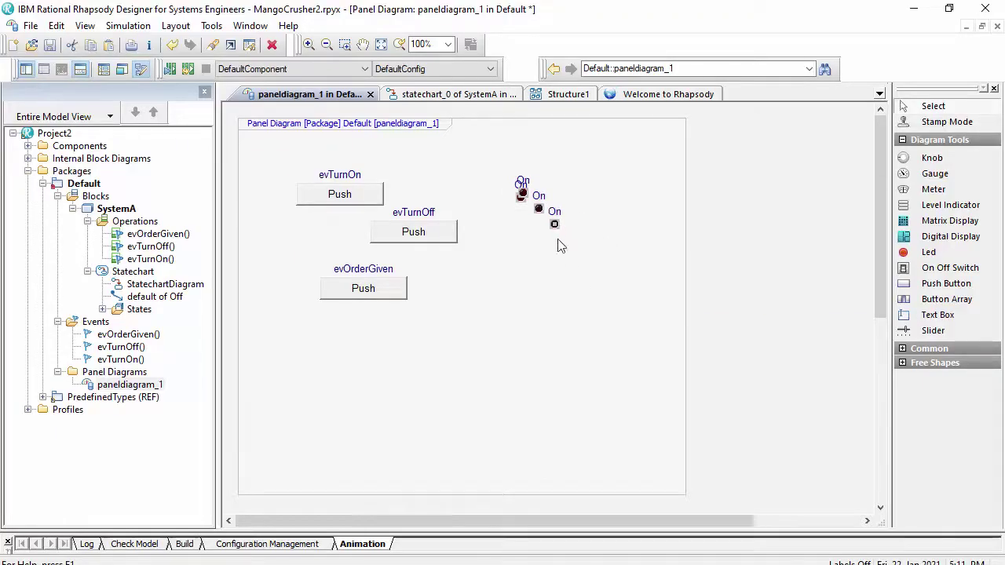
{"action": "left_click", "coordinate": [554, 283]}
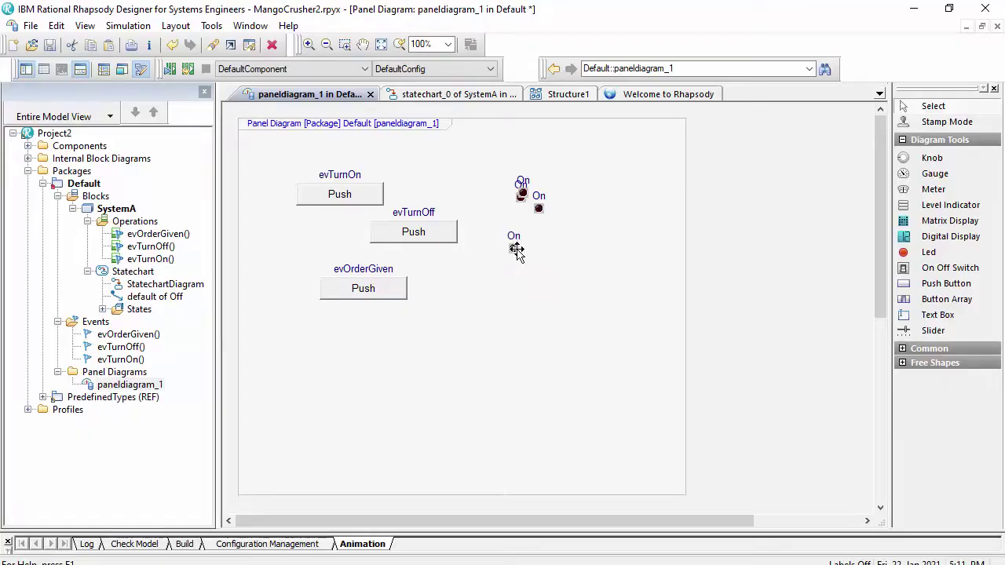
Bind two of the copied LEDs to the Off and WaitingForOrder states.
{"action": "right_click", "coordinate": [514, 252]}
{"action": "left_click", "coordinate": [536, 260]}
{"action": "left_click", "coordinate": [446, 265]}
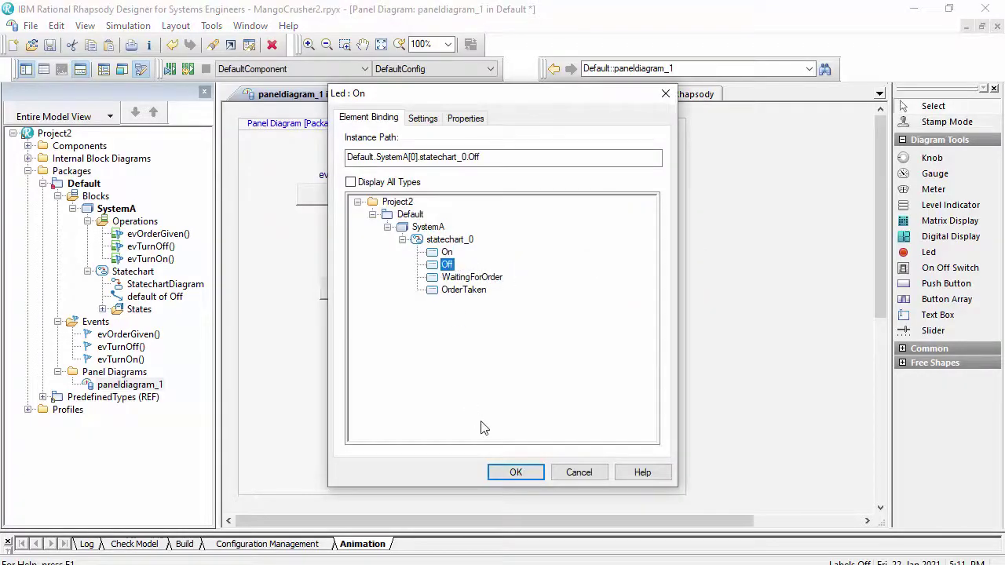
{"action": "left_click", "coordinate": [516, 472]}
{"action": "right_click", "coordinate": [539, 212]}
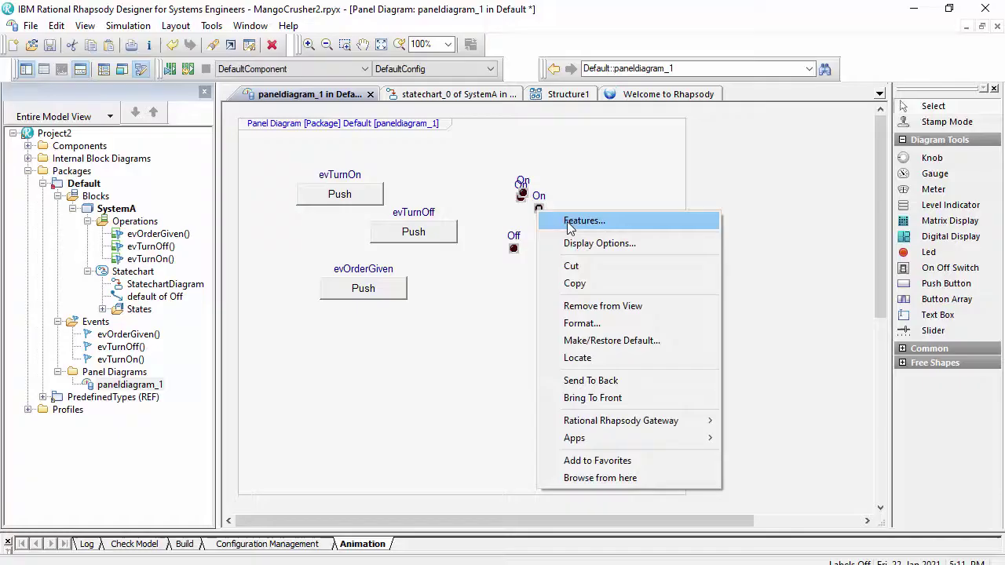
{"action": "left_click", "coordinate": [568, 220]}
{"action": "left_click", "coordinate": [477, 277]}
{"action": "left_click", "coordinate": [516, 474]}
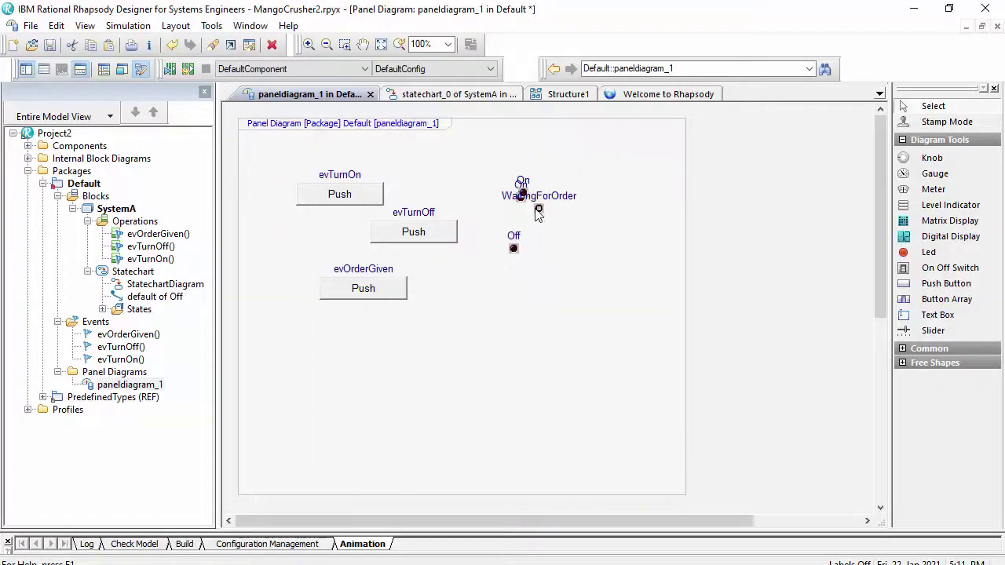
Move the Off LED lower, separate the overlapping LED and rebind it to WaitingForOrder.
{"action": "left_click_drag", "start_coordinate": [513, 248], "coordinate": [512, 292]}
{"action": "left_click_drag", "start_coordinate": [521, 192], "coordinate": [552, 225]}
{"action": "right_click", "coordinate": [553, 226]}
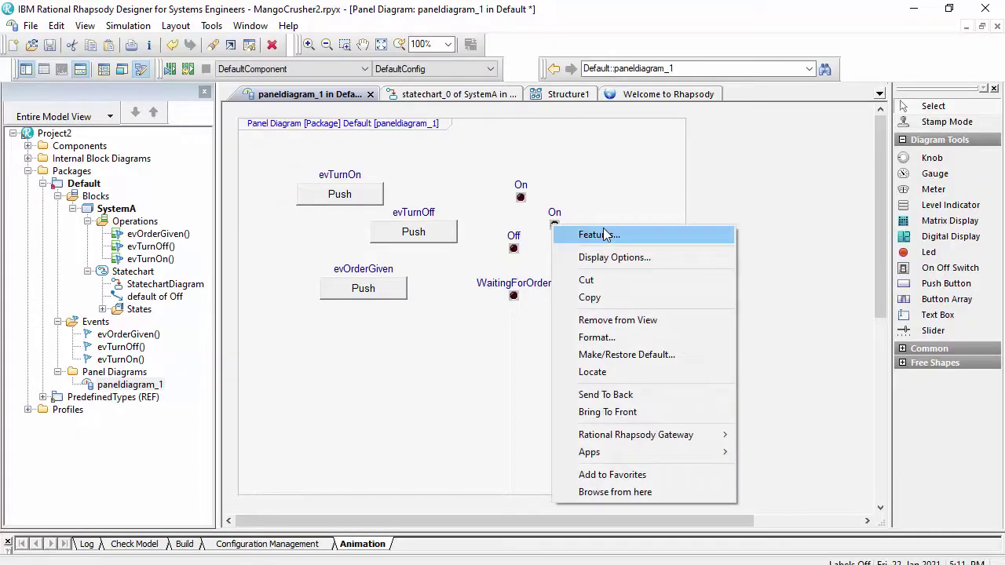
{"action": "left_click", "coordinate": [606, 236]}
{"action": "left_click", "coordinate": [486, 281]}
{"action": "left_click", "coordinate": [521, 471]}
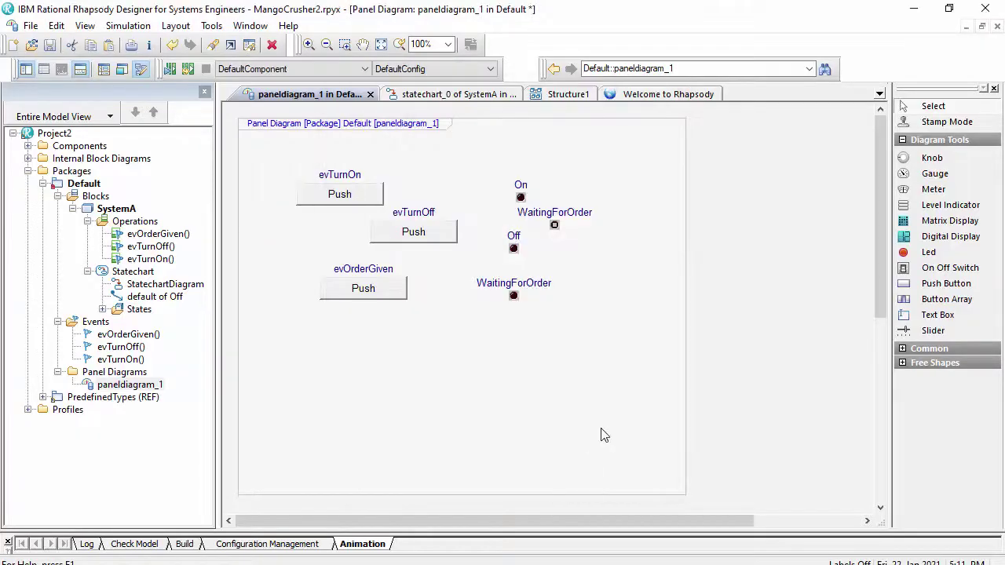
{"action": "left_click", "coordinate": [604, 435]}
Review the WaitingForOrder LED's colour and style settings, leaving them unchanged.
{"action": "right_click", "coordinate": [554, 227]}
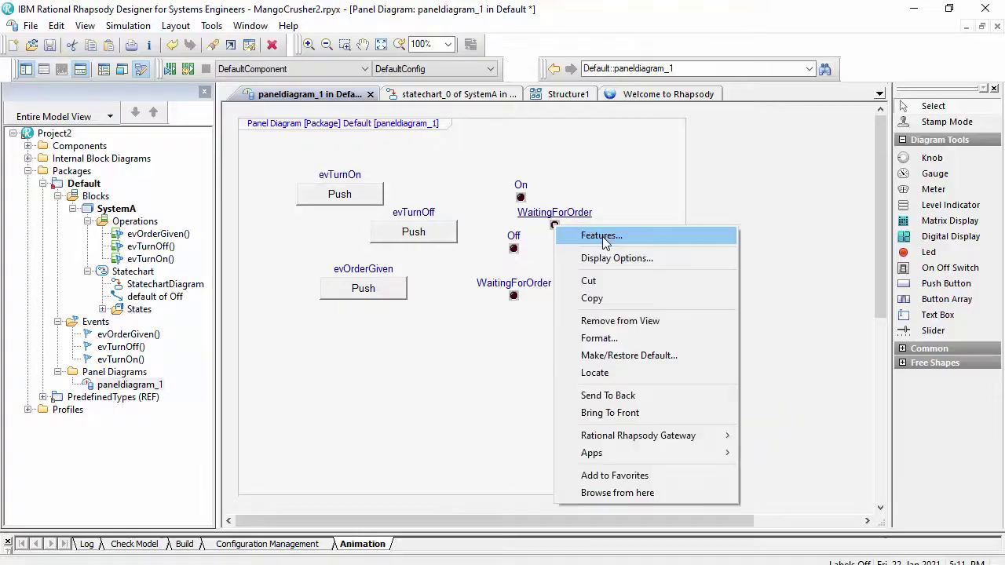
{"action": "left_click", "coordinate": [604, 236]}
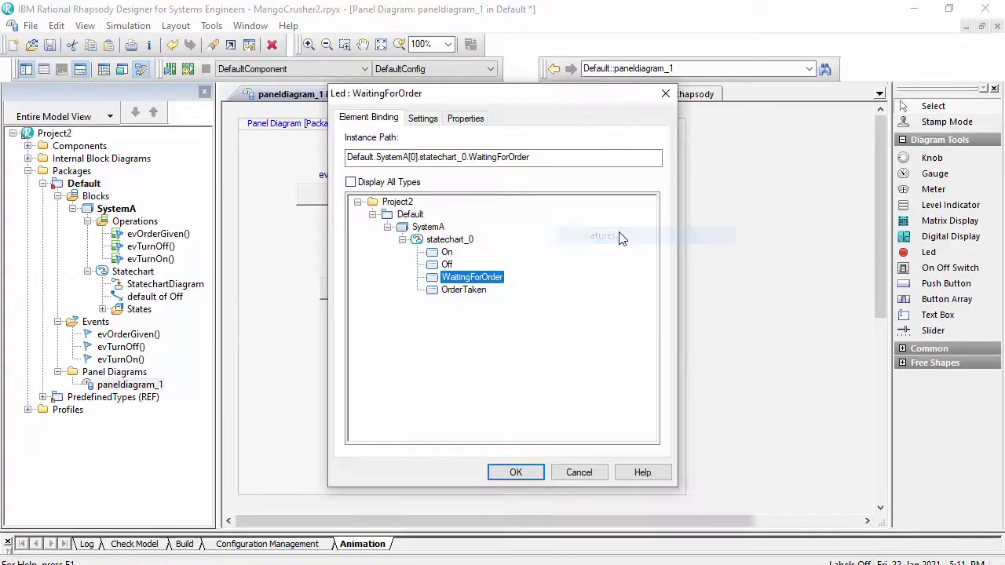
{"action": "left_click", "coordinate": [423, 118]}
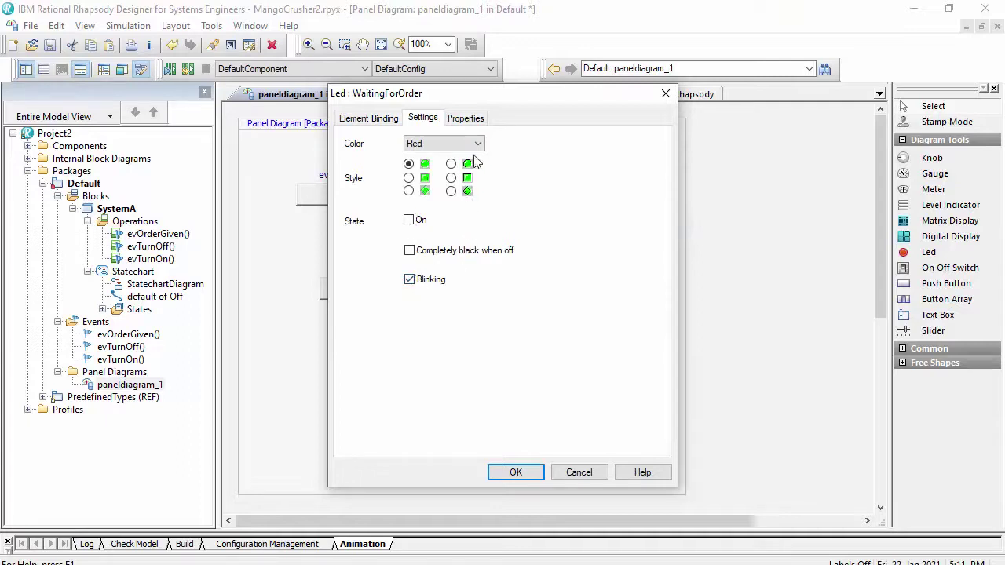
{"action": "left_click_drag", "start_coordinate": [485, 93], "coordinate": [589, 142]}
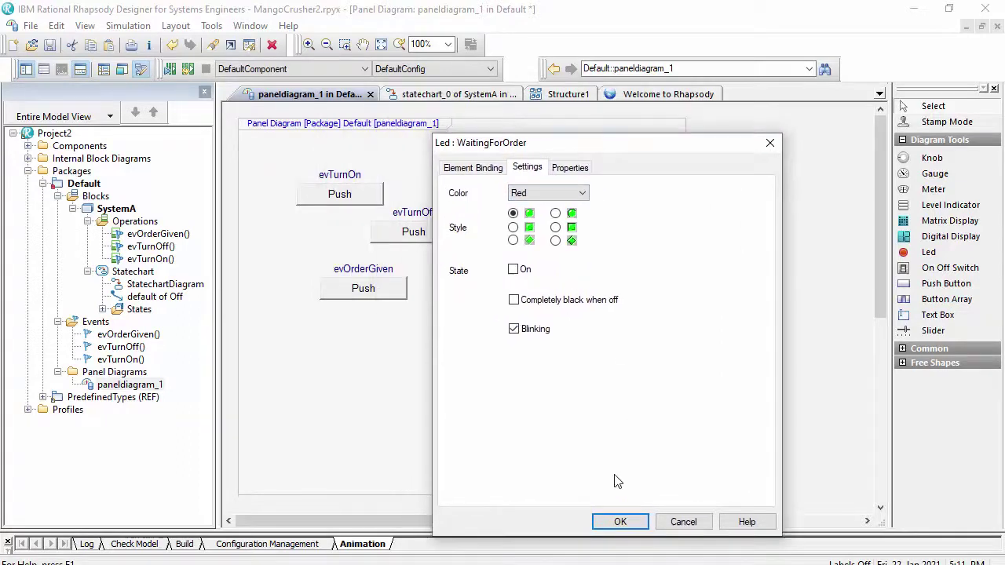
{"action": "left_click", "coordinate": [617, 519]}
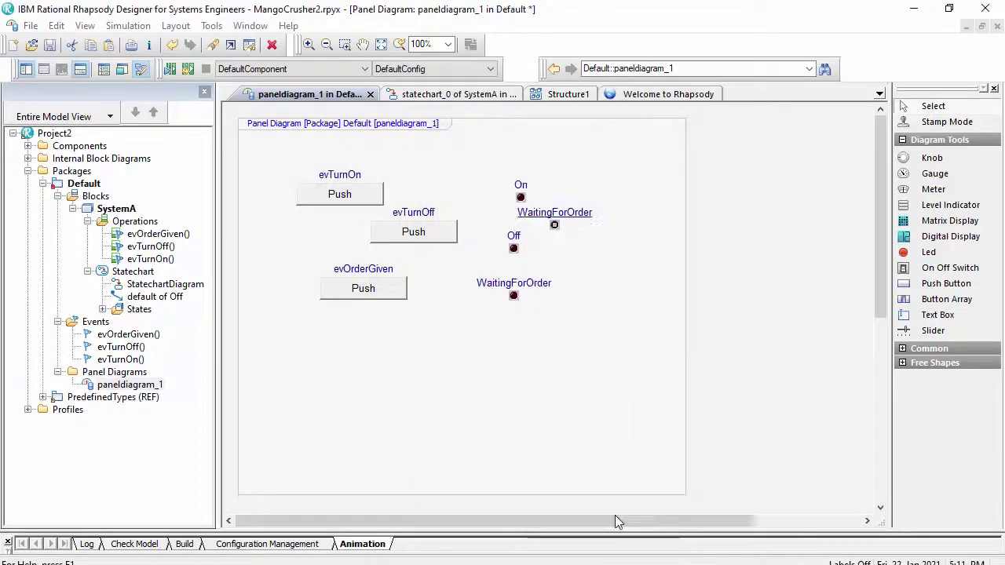
{"action": "left_click", "coordinate": [517, 296]}
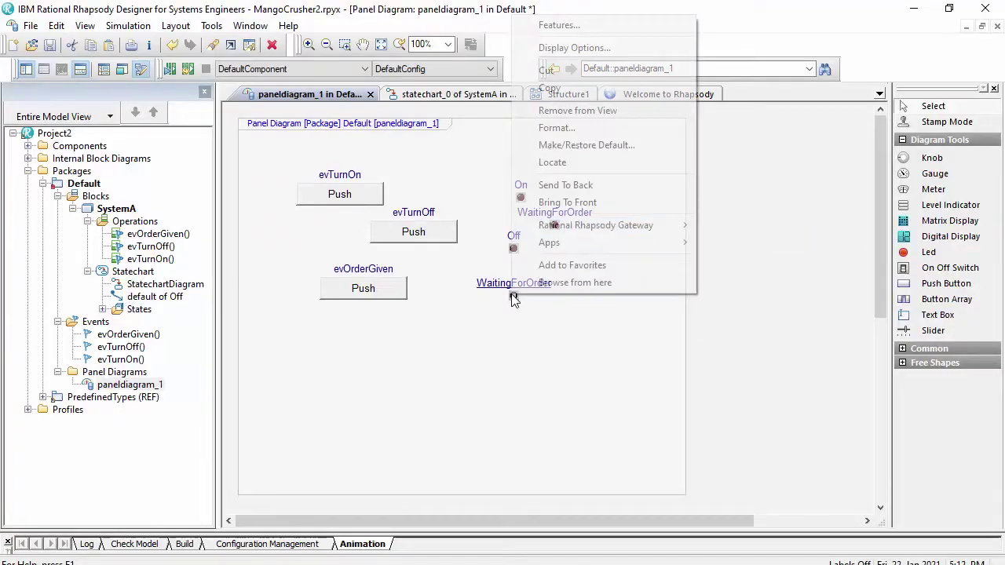
Bind the lower LED to the OrderTaken state and set its colour to Green.
{"action": "left_click", "coordinate": [559, 25]}
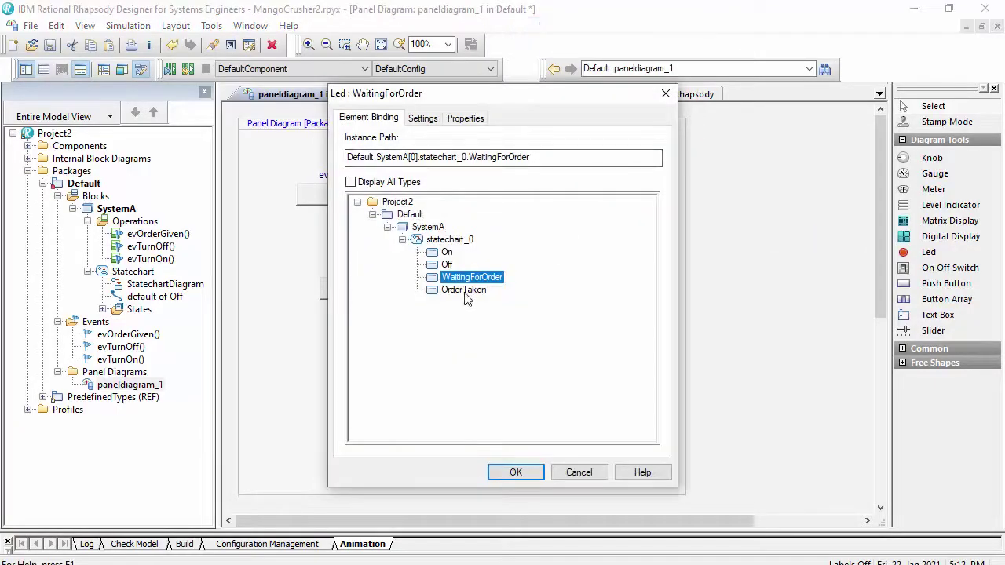
{"action": "left_click", "coordinate": [464, 291]}
{"action": "left_click", "coordinate": [514, 472]}
{"action": "right_click", "coordinate": [512, 301]}
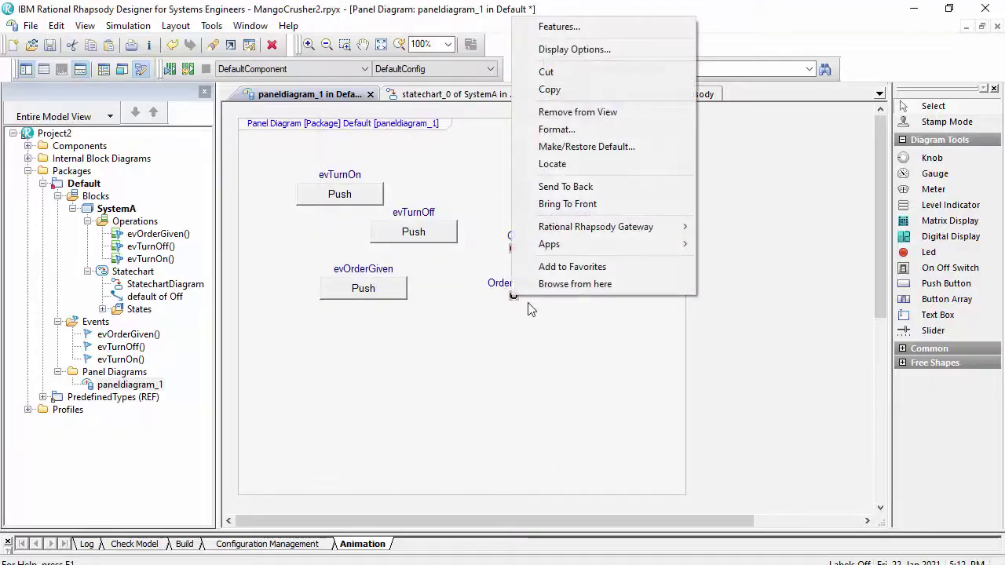
{"action": "left_click", "coordinate": [559, 25]}
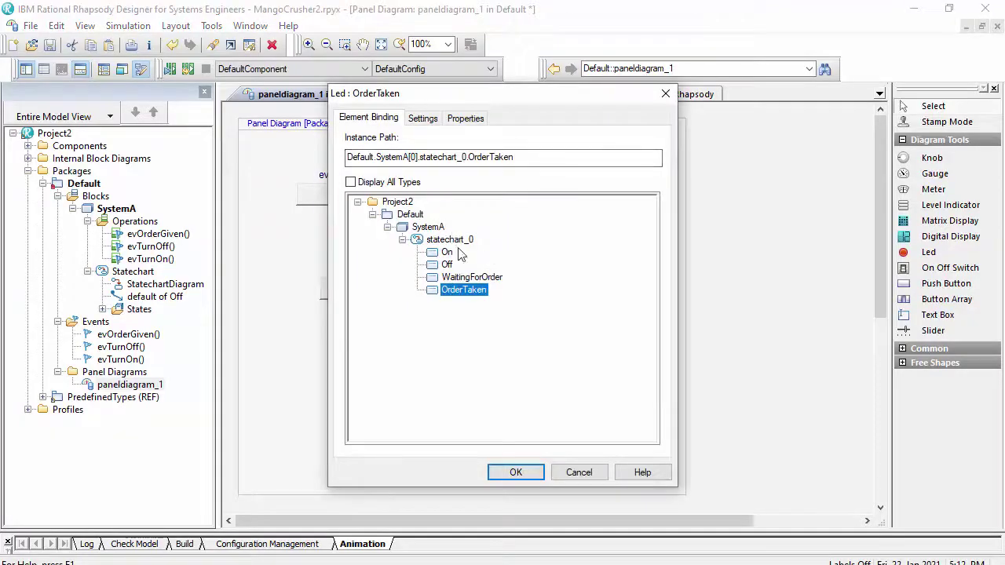
{"action": "left_click", "coordinate": [423, 118]}
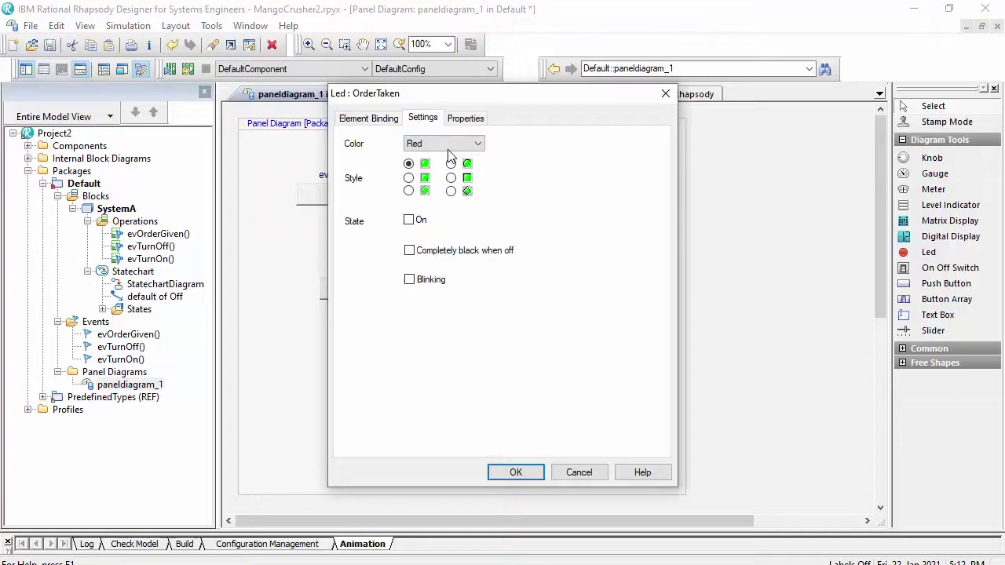
{"action": "left_click", "coordinate": [449, 146]}
{"action": "left_click", "coordinate": [424, 174]}
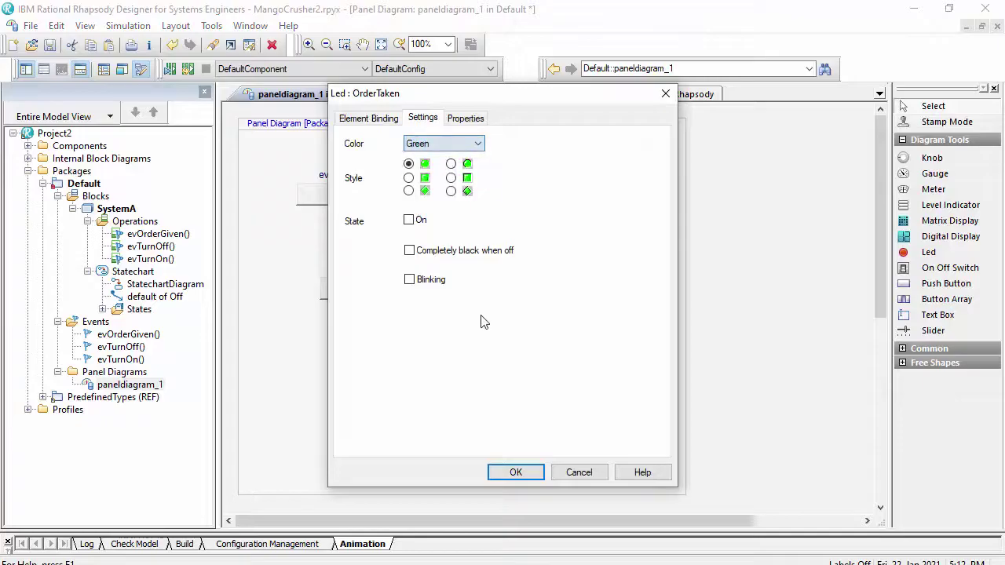
{"action": "left_click", "coordinate": [516, 472]}
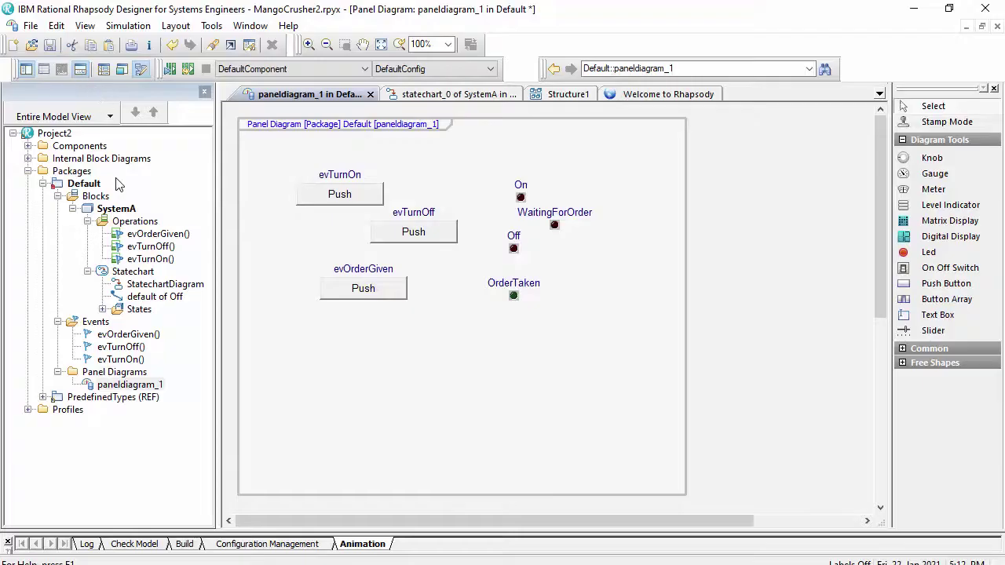
Expand Components > DefaultComponent > Configurations and inspect DefaultConfig's initialization settings.
{"action": "left_click", "coordinate": [28, 146]}
{"action": "left_click", "coordinate": [42, 158]}
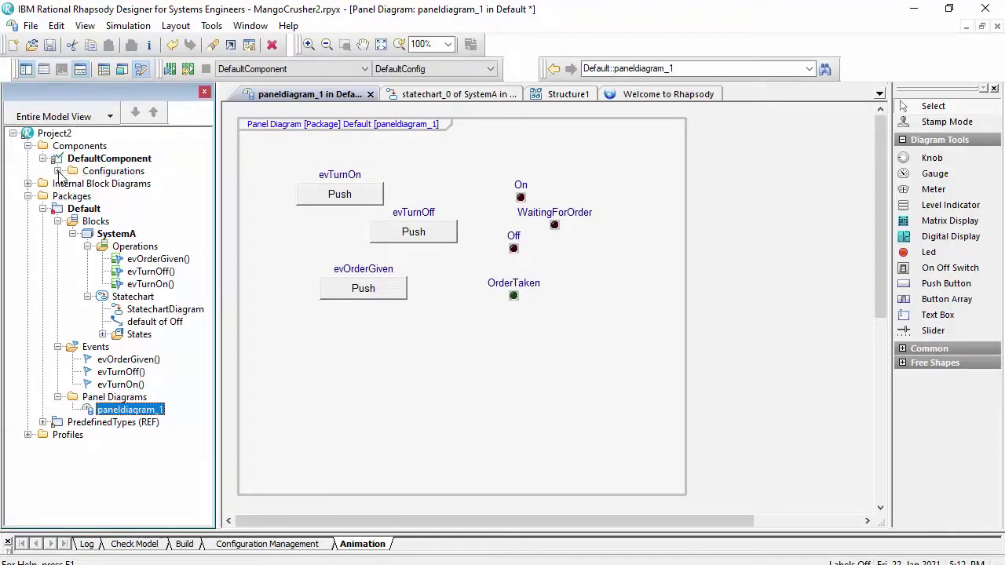
{"action": "left_click", "coordinate": [57, 171]}
{"action": "double_click", "coordinate": [89, 184]}
{"action": "left_click_drag", "start_coordinate": [242, 214], "coordinate": [550, 247]}
{"action": "left_click", "coordinate": [492, 275]}
Rename DefaultComponent to MYSIM_EXE, keeping its type Executable.
{"action": "left_click", "coordinate": [109, 159]}
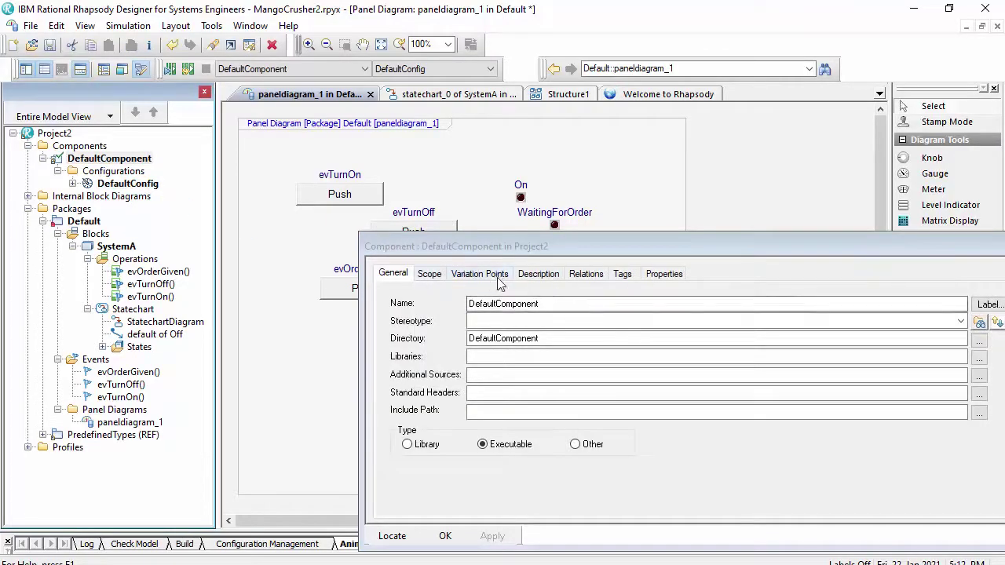
{"action": "left_click_drag", "start_coordinate": [589, 252], "coordinate": [584, 152]}
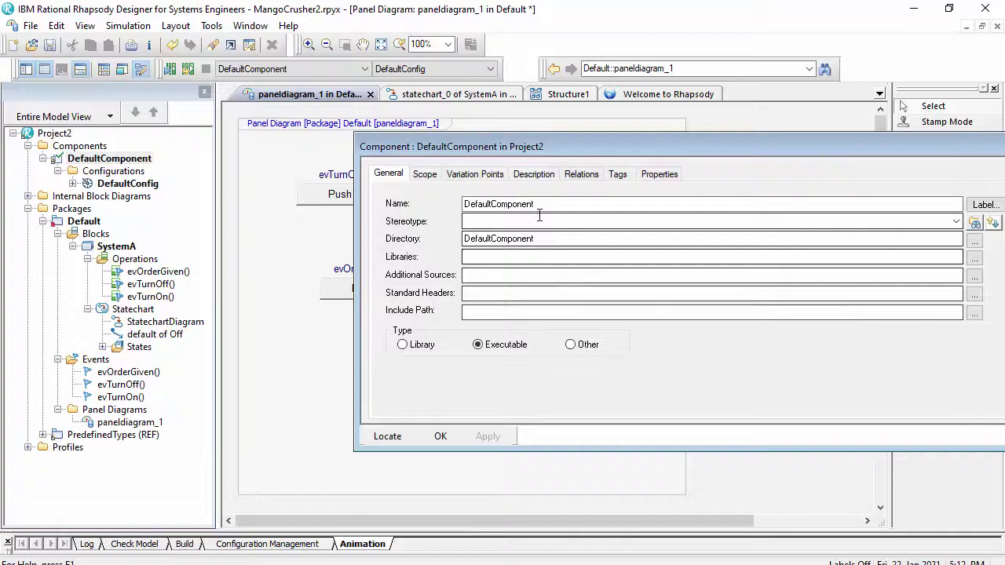
{"action": "left_click_drag", "start_coordinate": [550, 203], "coordinate": [397, 202]}
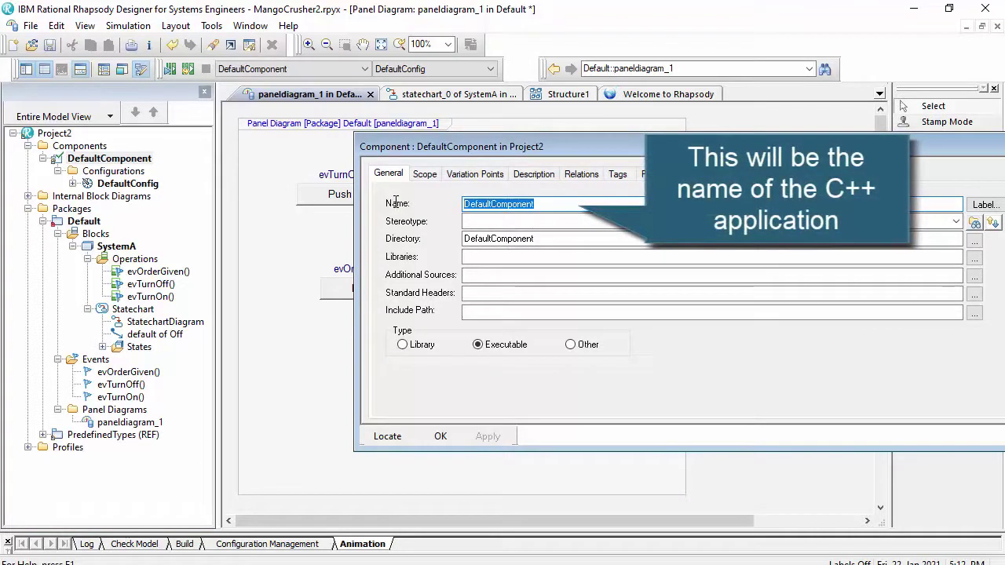
{"action": "type", "text": "MY"}
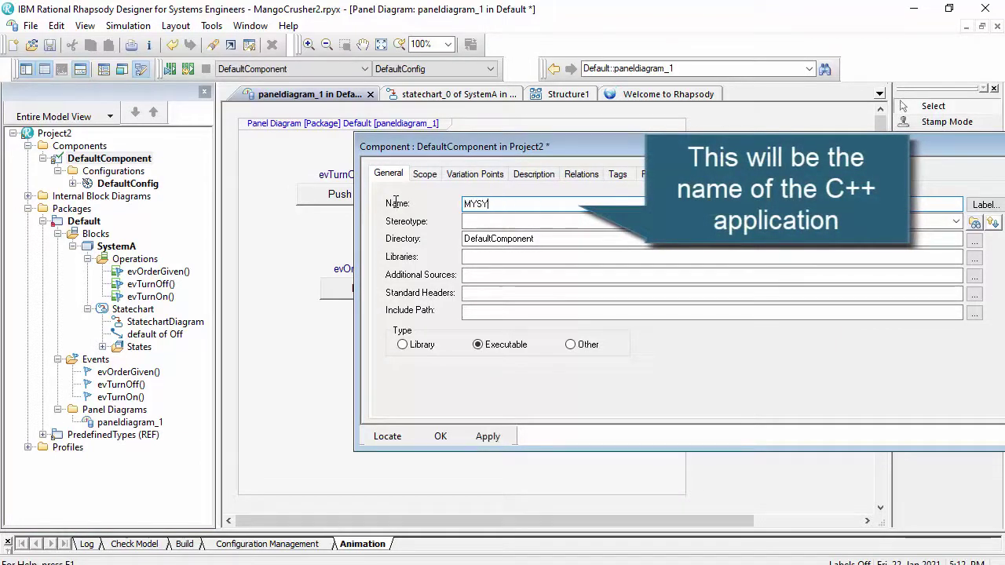
{"action": "type", "text": "SIM"}
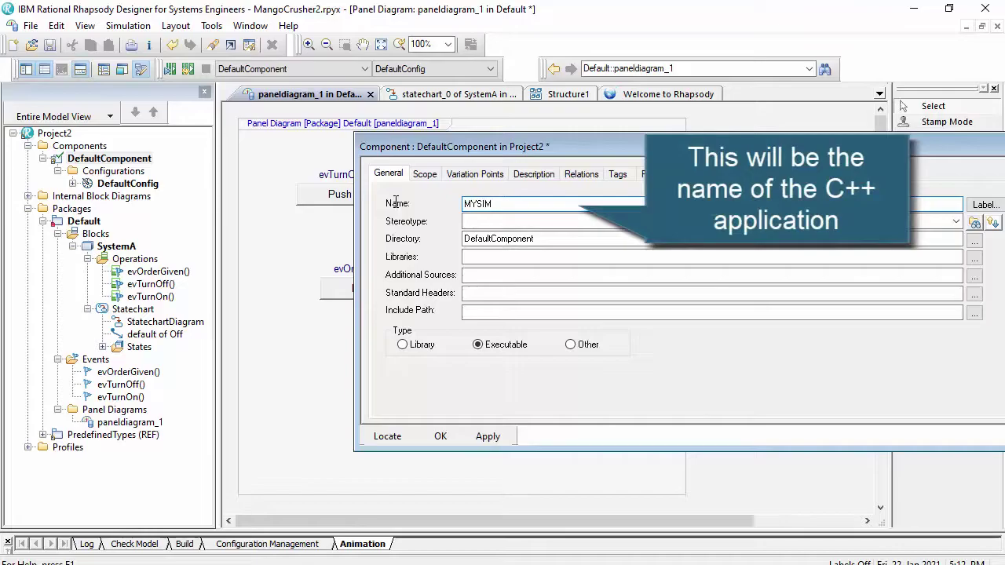
{"action": "type", "text": "_EXE"}
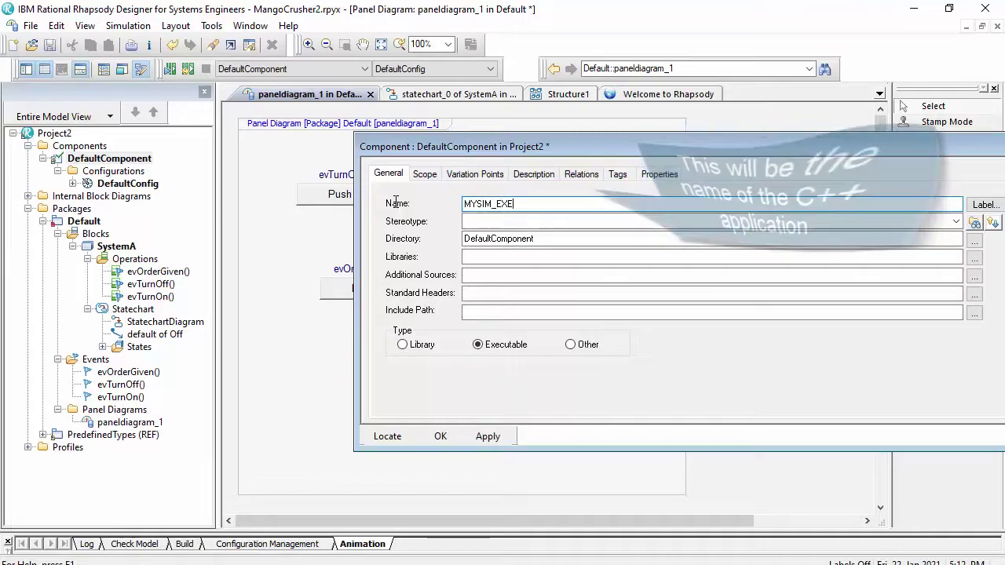
{"action": "left_click", "coordinate": [441, 436]}
{"action": "left_click", "coordinate": [129, 184]}
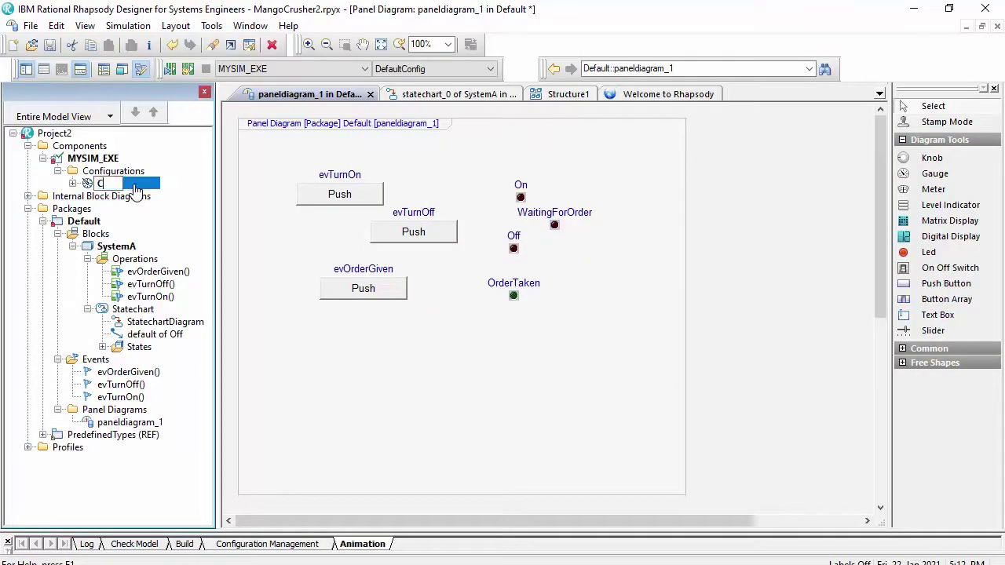
Rename the configuration to Cygwin and set its build environment to Cygwin.
{"action": "type", "text": "Cygwin"}
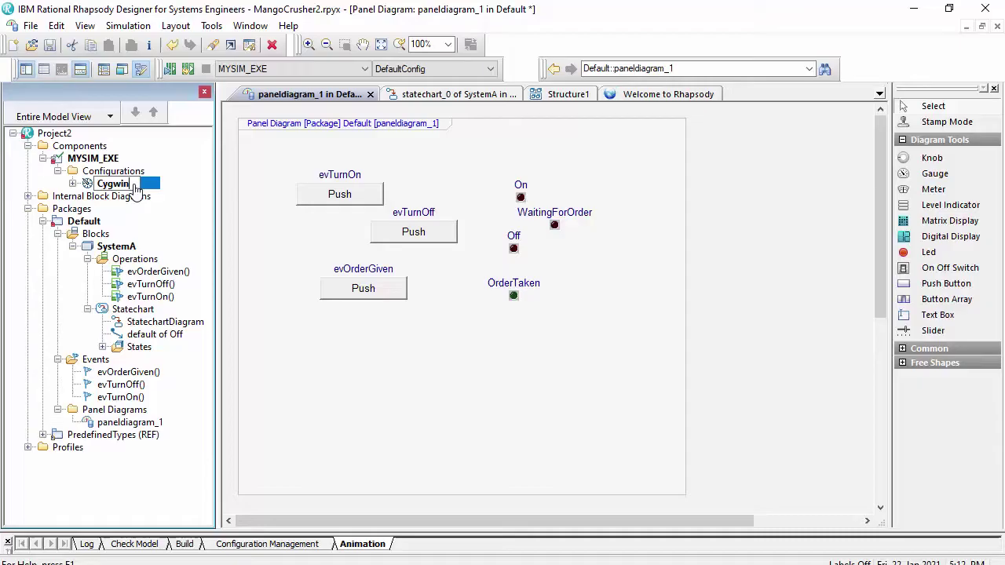
{"action": "key", "text": "Return"}
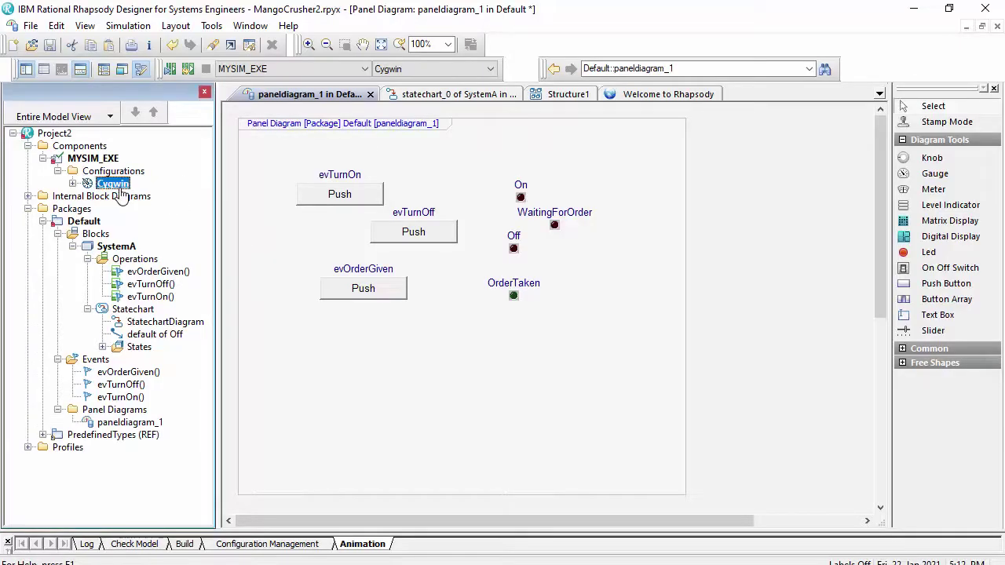
{"action": "right_click", "coordinate": [113, 185]}
{"action": "left_click", "coordinate": [185, 201]}
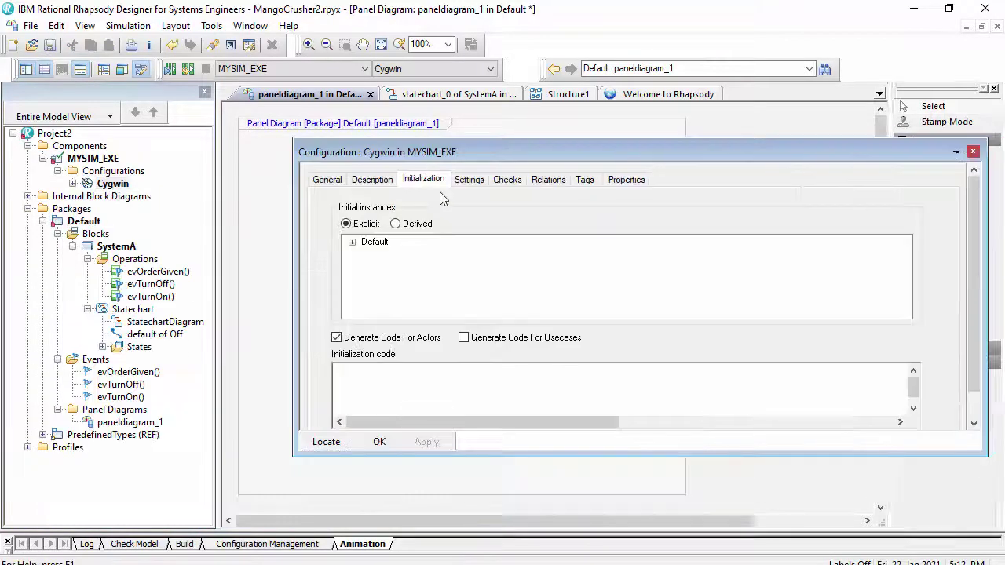
{"action": "left_click", "coordinate": [468, 180]}
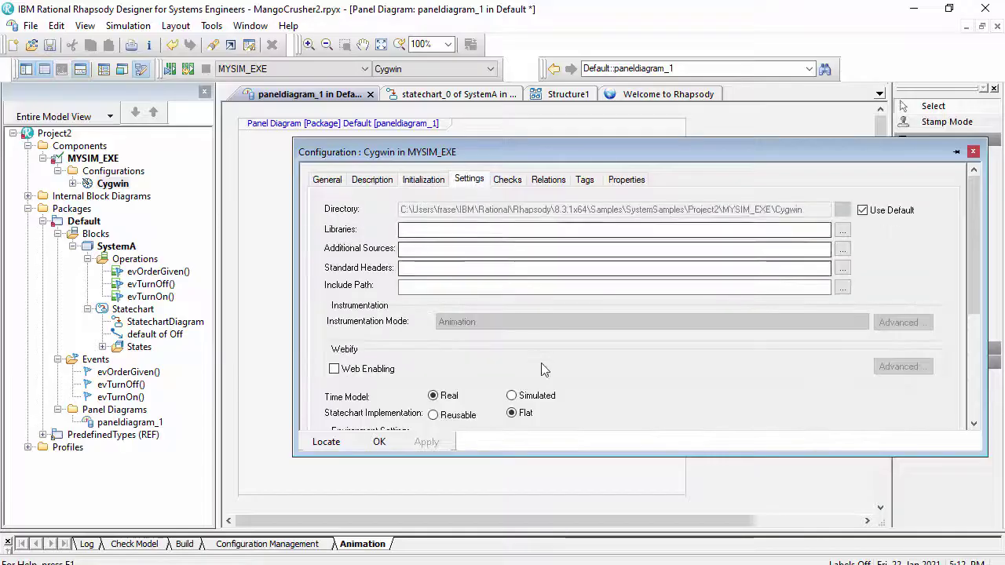
{"action": "scroll", "coordinate": [502, 369], "scroll_direction": "down", "scroll_amount": 3}
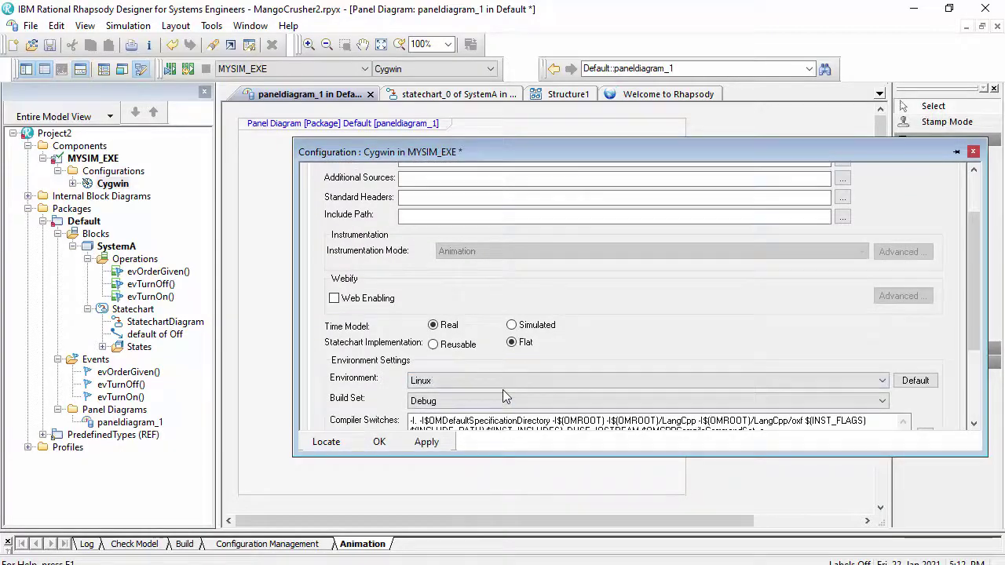
{"action": "left_click", "coordinate": [495, 381]}
{"action": "left_click", "coordinate": [491, 399]}
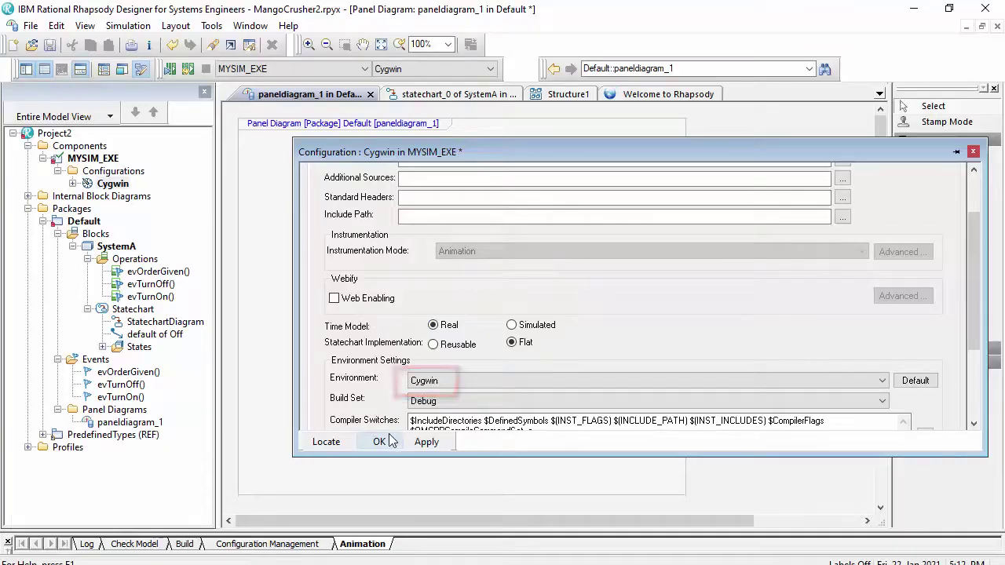
Make SystemA a derived initial instance of the Cygwin configuration and apply the changes.
{"action": "scroll", "coordinate": [662, 238], "scroll_direction": "up", "scroll_amount": 2}
{"action": "scroll", "coordinate": [662, 238], "scroll_direction": "up", "scroll_amount": 1}
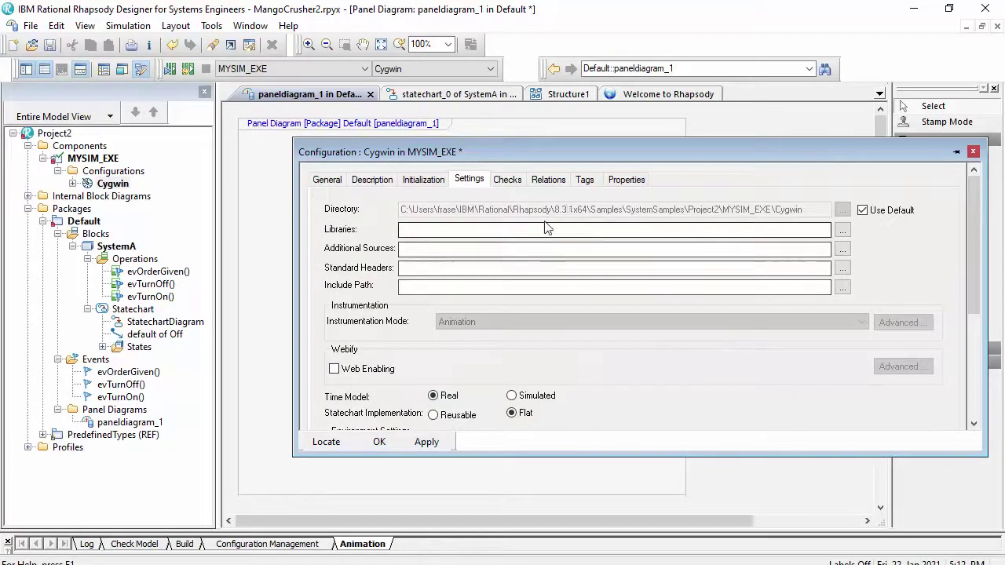
{"action": "left_click", "coordinate": [424, 180]}
{"action": "left_click", "coordinate": [352, 241]}
{"action": "left_click", "coordinate": [381, 254]}
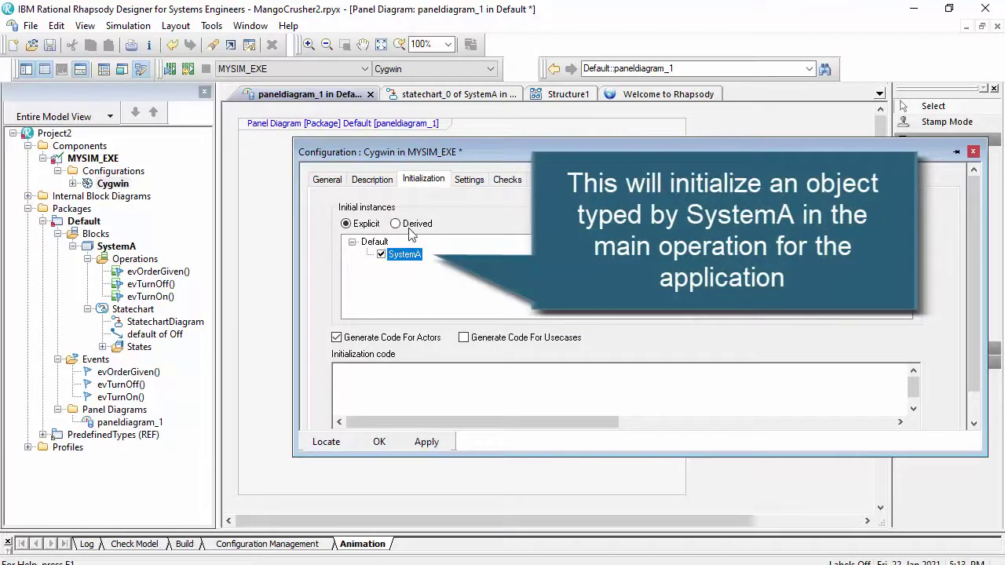
{"action": "left_click", "coordinate": [396, 223]}
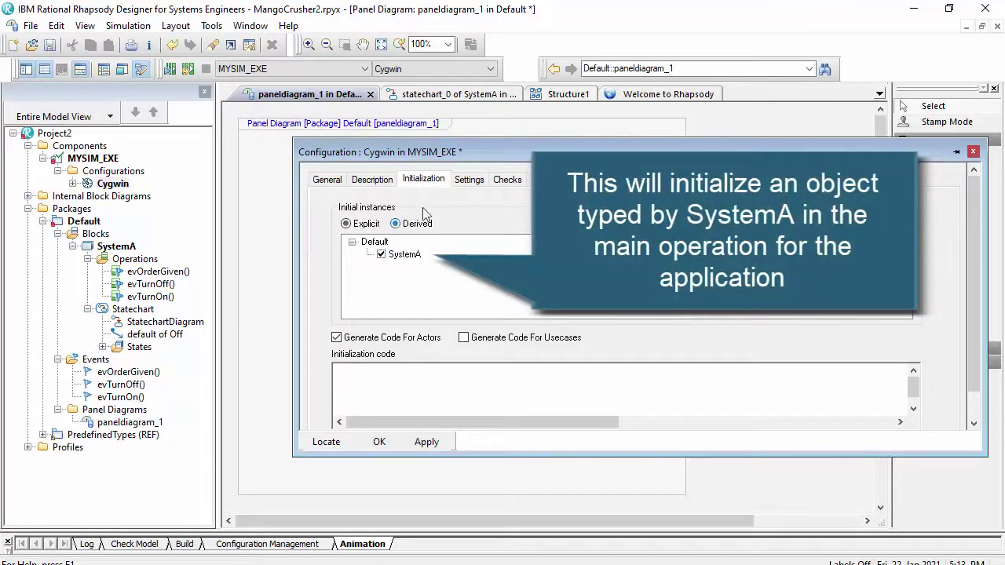
{"action": "left_click", "coordinate": [400, 257]}
{"action": "left_click", "coordinate": [379, 442]}
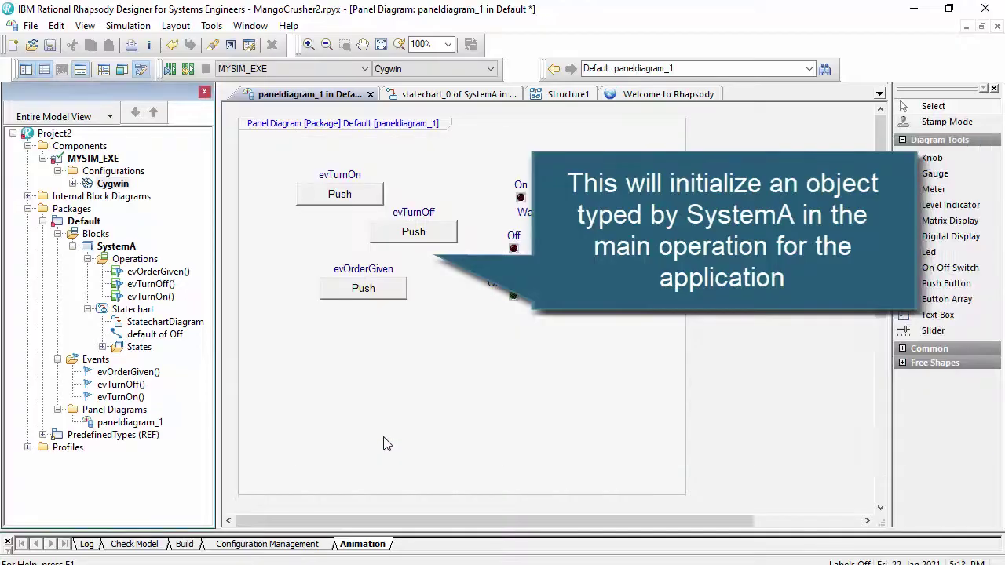
Build and run MYSIM_EXE, allowing the output directory to be created, and start the simulation.
{"action": "left_click", "coordinate": [169, 70]}
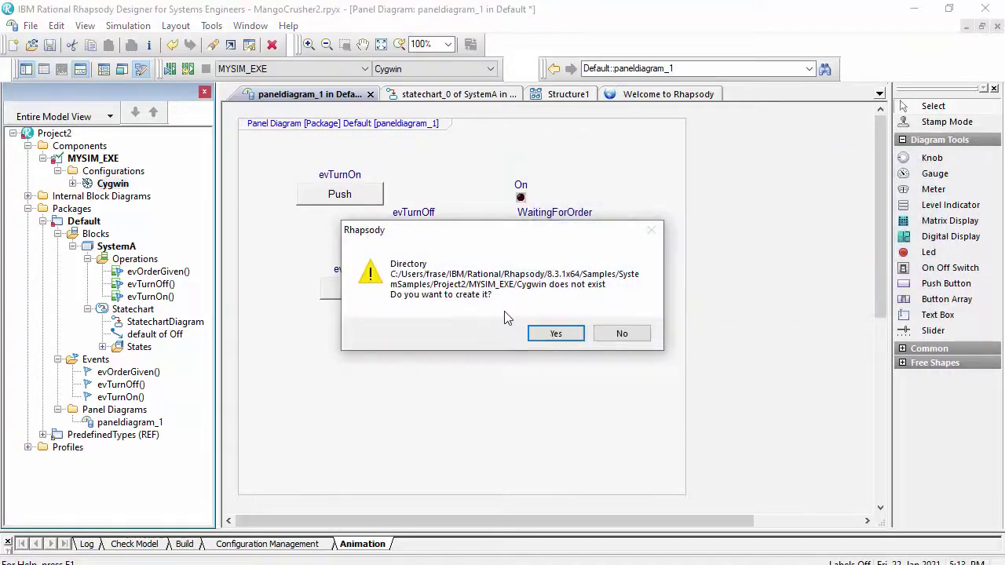
{"action": "left_click", "coordinate": [550, 333]}
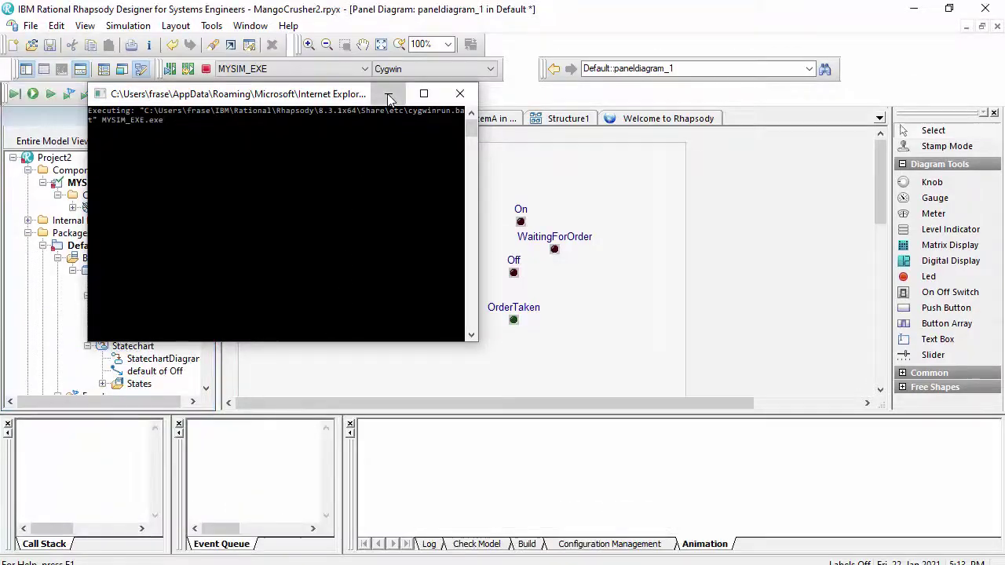
{"action": "left_click", "coordinate": [388, 95]}
{"action": "left_click", "coordinate": [44, 95]}
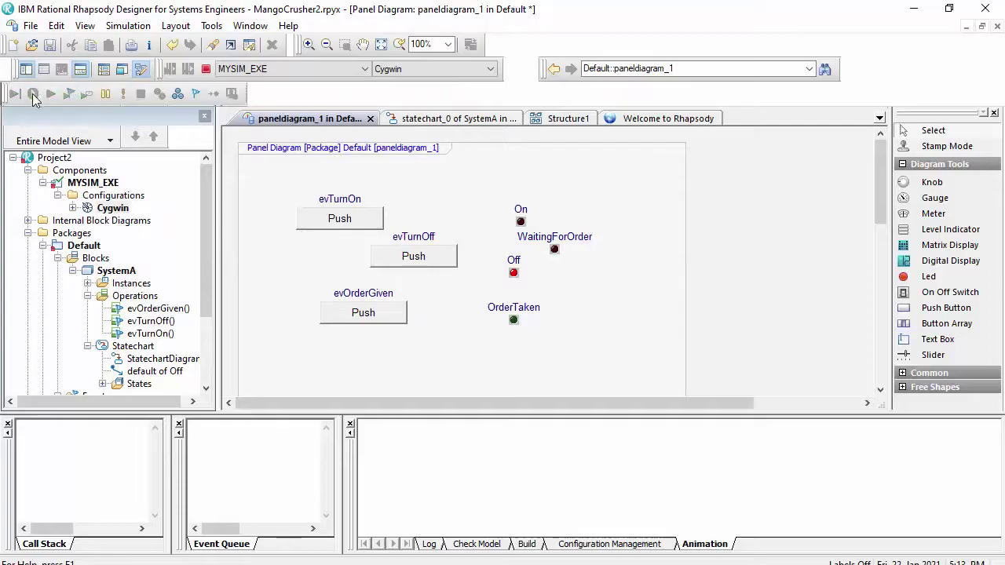
Close the SystemA statechart, Structure1 and Welcome tabs, leaving only the panel diagram.
{"action": "left_click", "coordinate": [480, 119]}
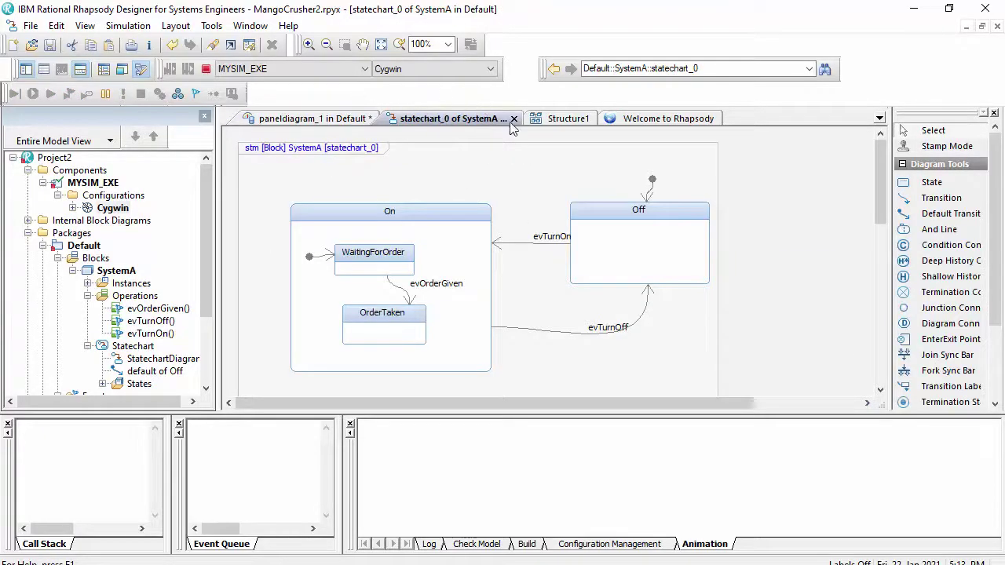
{"action": "left_click", "coordinate": [514, 119]}
{"action": "left_click", "coordinate": [449, 124]}
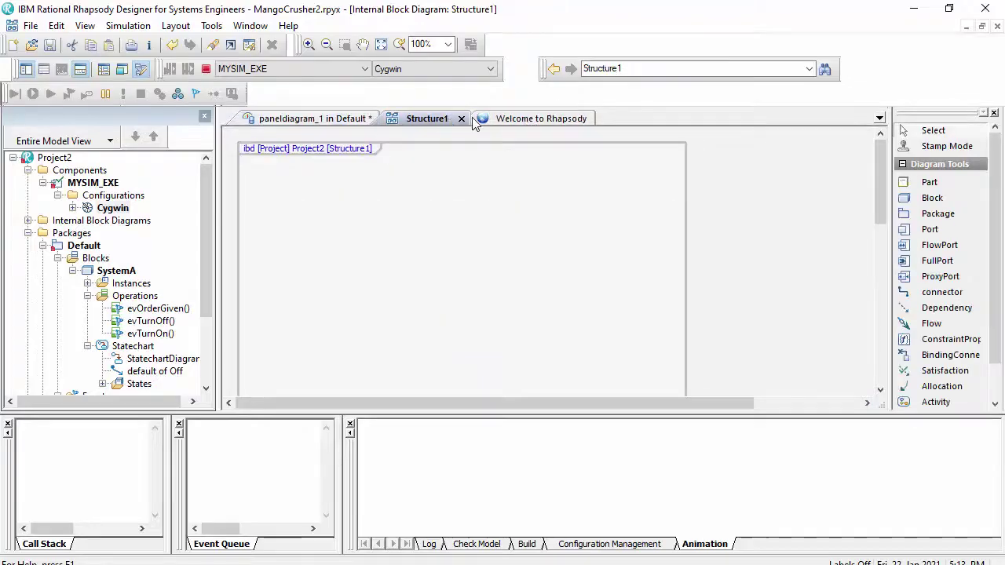
{"action": "left_click", "coordinate": [462, 118]}
{"action": "left_click", "coordinate": [487, 119]}
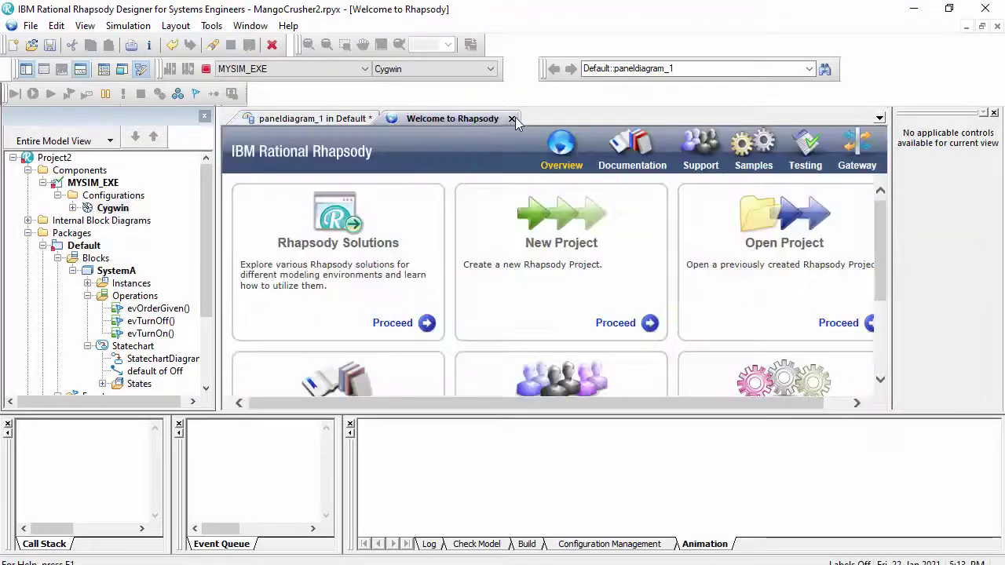
{"action": "left_click", "coordinate": [511, 119]}
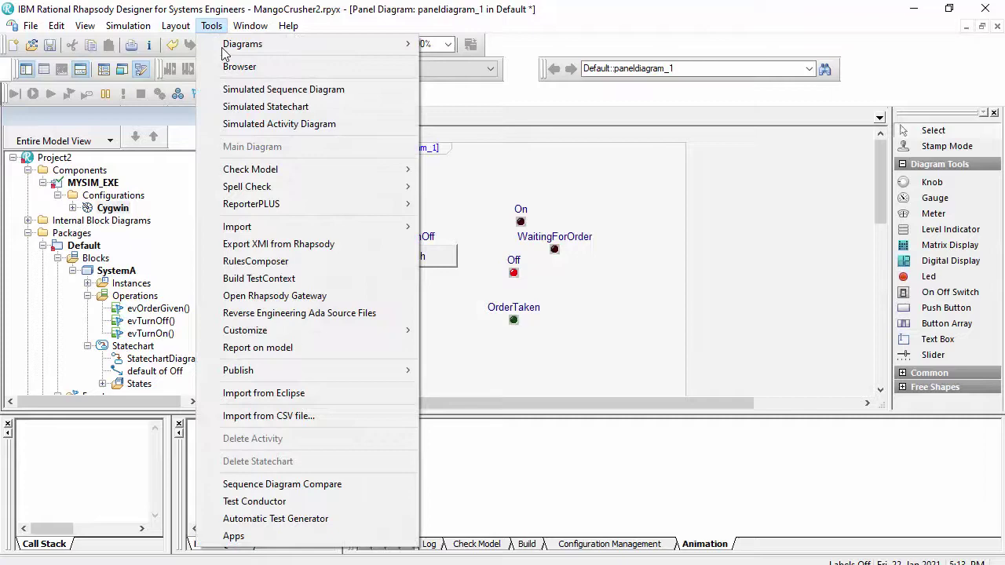
Open SystemA's animated statechart and tile it vertically beside the panel diagram.
{"action": "left_click", "coordinate": [211, 25]}
{"action": "left_click", "coordinate": [257, 105]}
{"action": "double_click", "coordinate": [385, 254]}
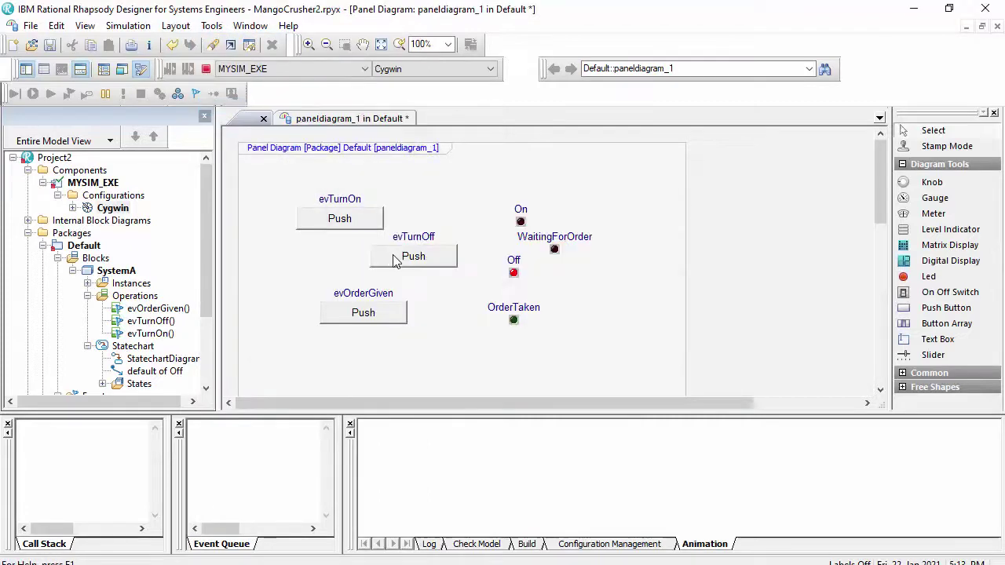
{"action": "left_click", "coordinate": [205, 117]}
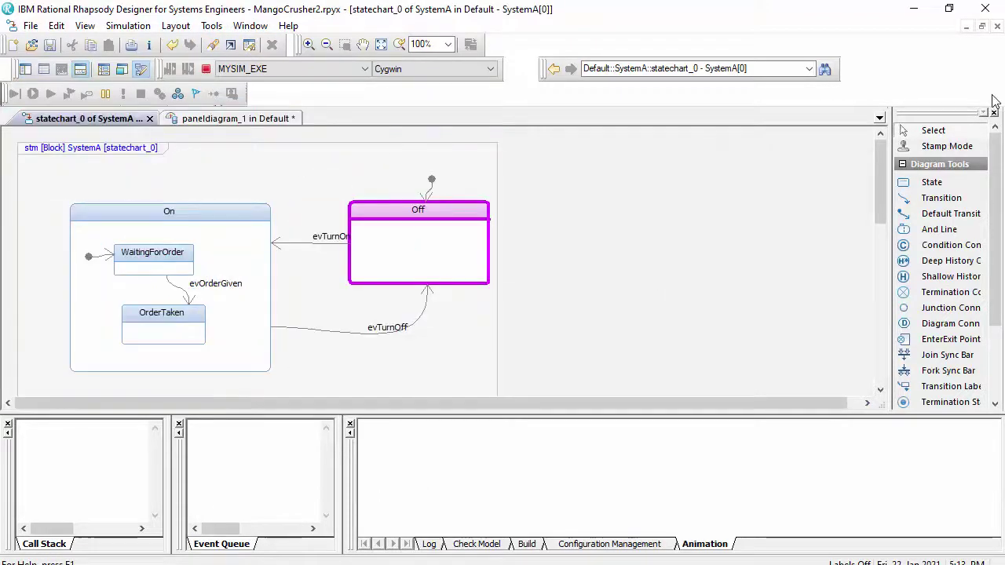
{"action": "left_click", "coordinate": [995, 112]}
{"action": "left_click", "coordinate": [250, 25]}
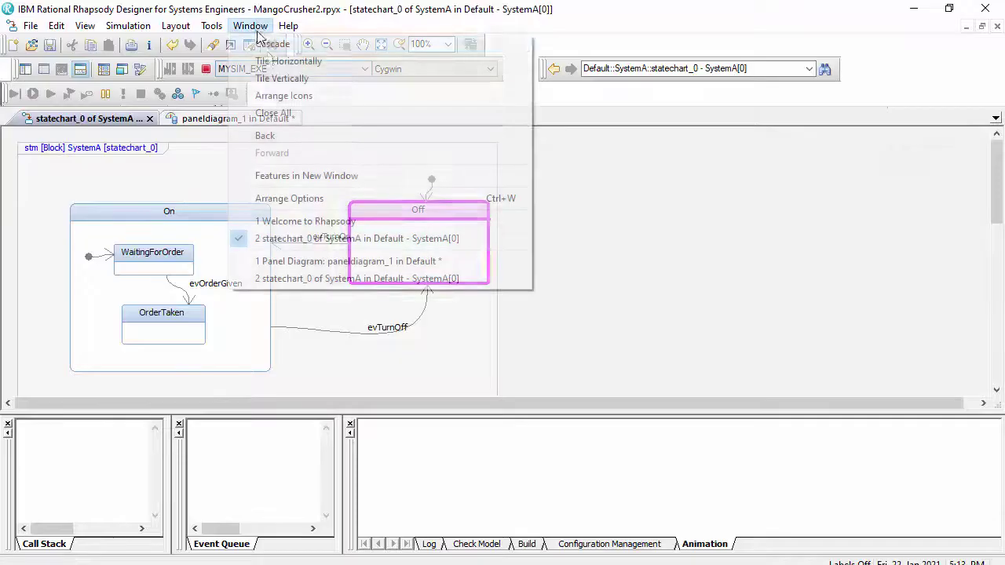
{"action": "left_click", "coordinate": [277, 78]}
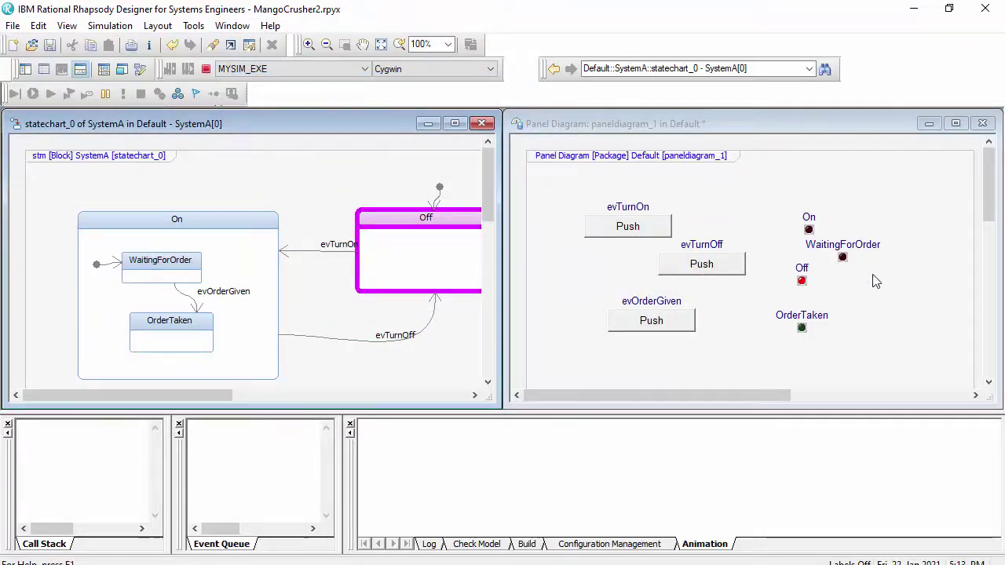
Send evOrderGiven from the panel three times while the system is off.
{"action": "scroll", "coordinate": [877, 281], "scroll_direction": "down", "scroll_amount": 1}
{"action": "left_click", "coordinate": [682, 309]}
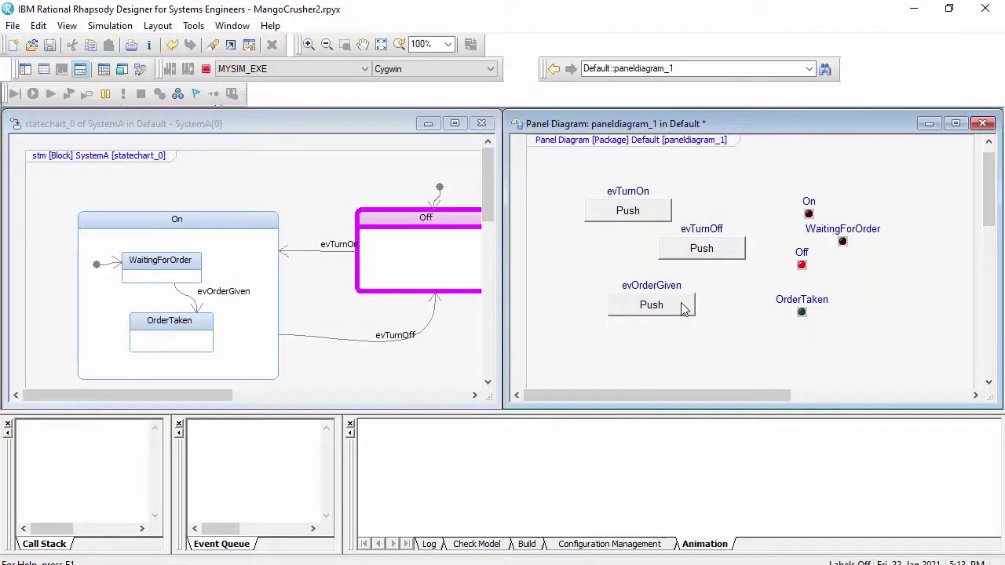
{"action": "left_click", "coordinate": [683, 309]}
{"action": "left_click", "coordinate": [682, 308]}
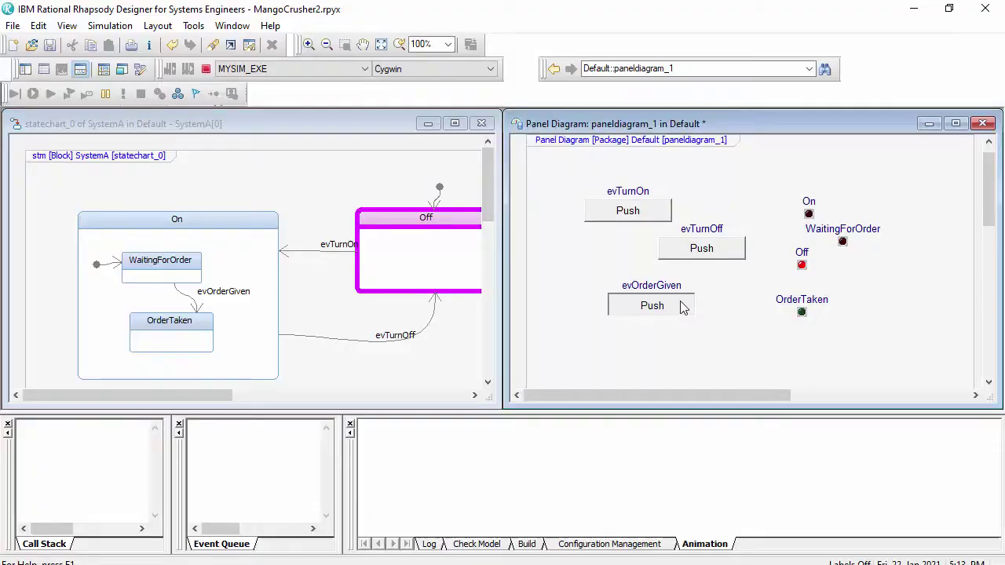
{"action": "left_click", "coordinate": [682, 307]}
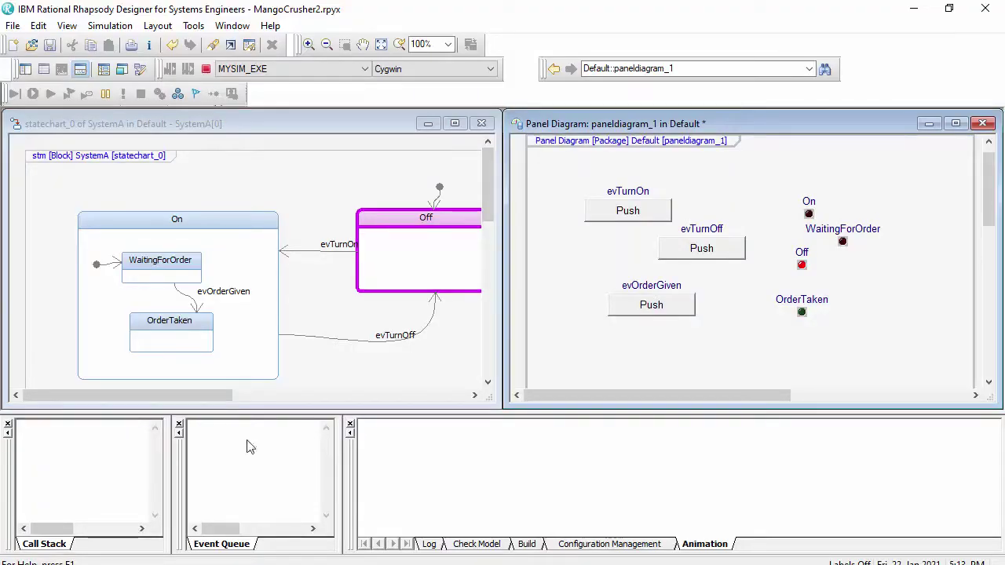
{"action": "left_click_drag", "start_coordinate": [217, 396], "coordinate": [258, 395]}
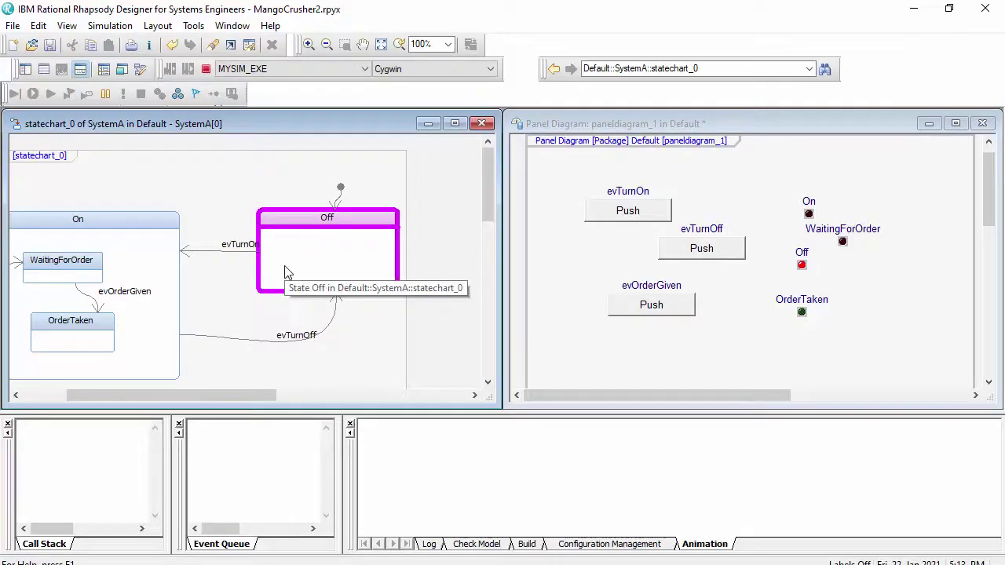
Cycle the statechart through On, OrderTaken and Off with the panel buttons, then stop the simulation.
{"action": "left_click", "coordinate": [631, 212]}
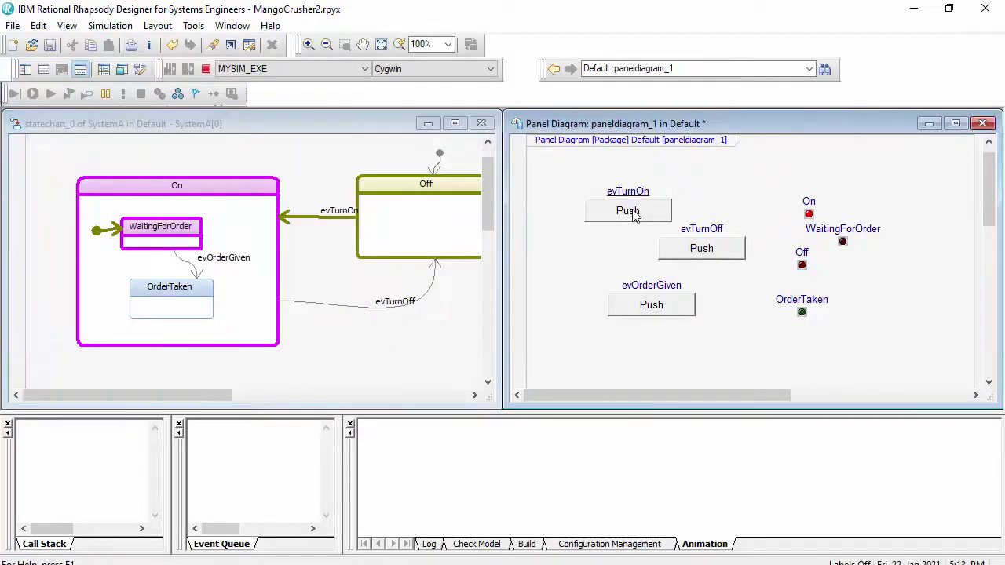
{"action": "left_click", "coordinate": [650, 307]}
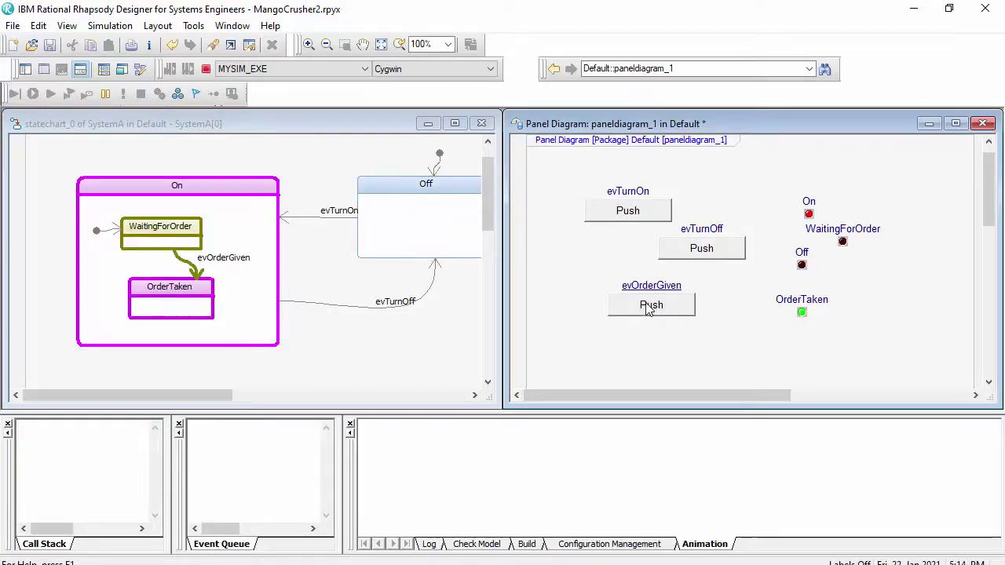
{"action": "left_click", "coordinate": [651, 306]}
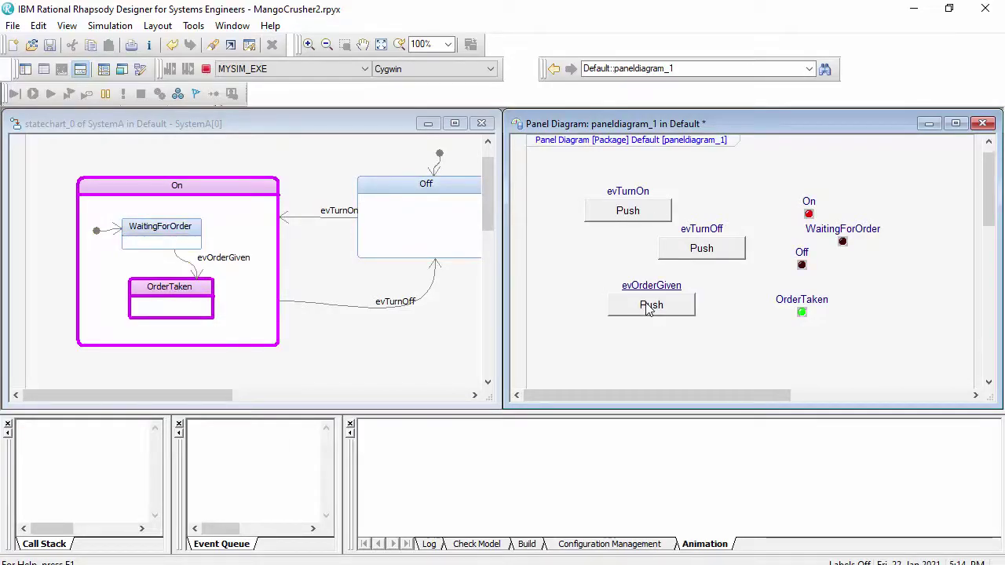
{"action": "left_click", "coordinate": [685, 254]}
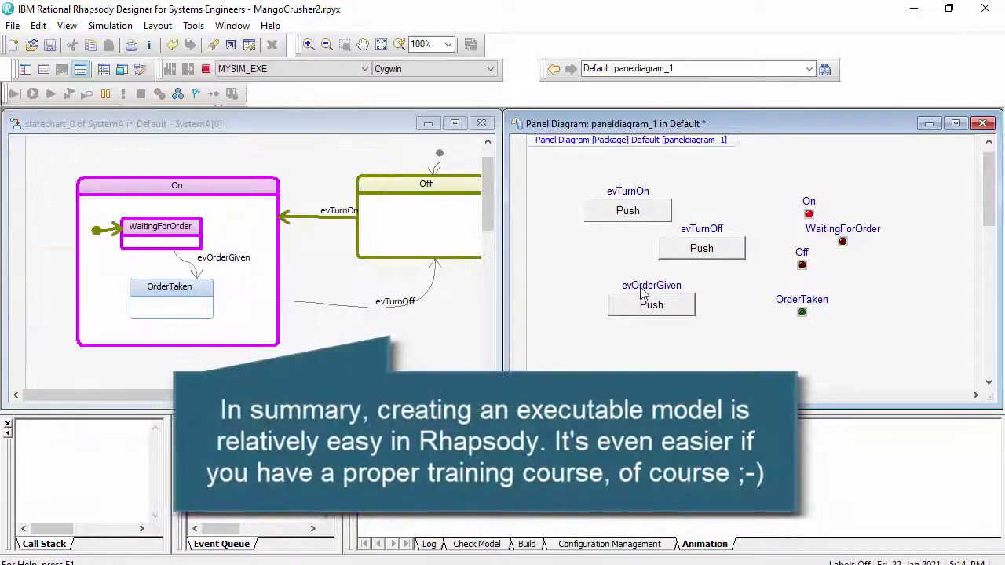
{"action": "left_click", "coordinate": [644, 310]}
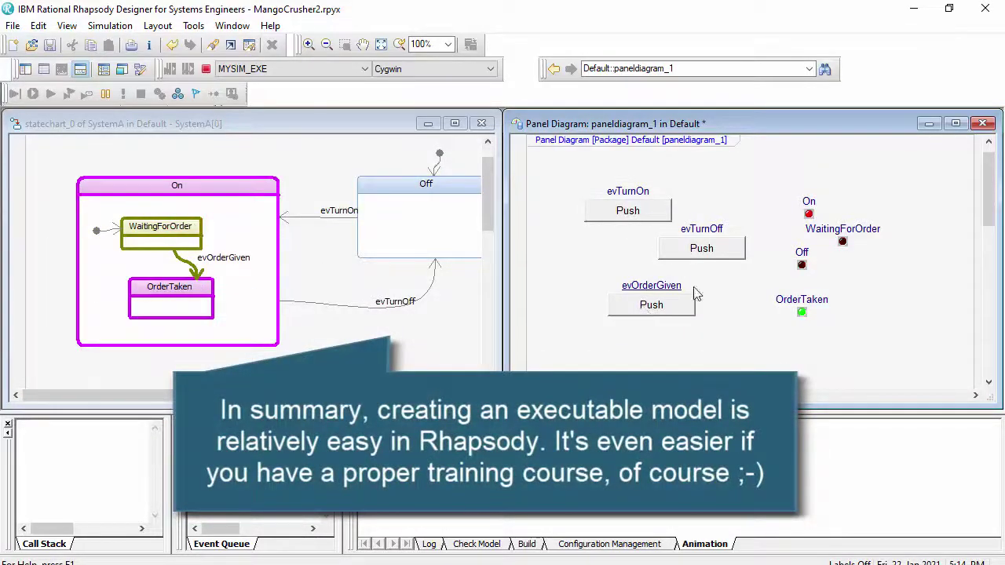
{"action": "left_click", "coordinate": [207, 71]}
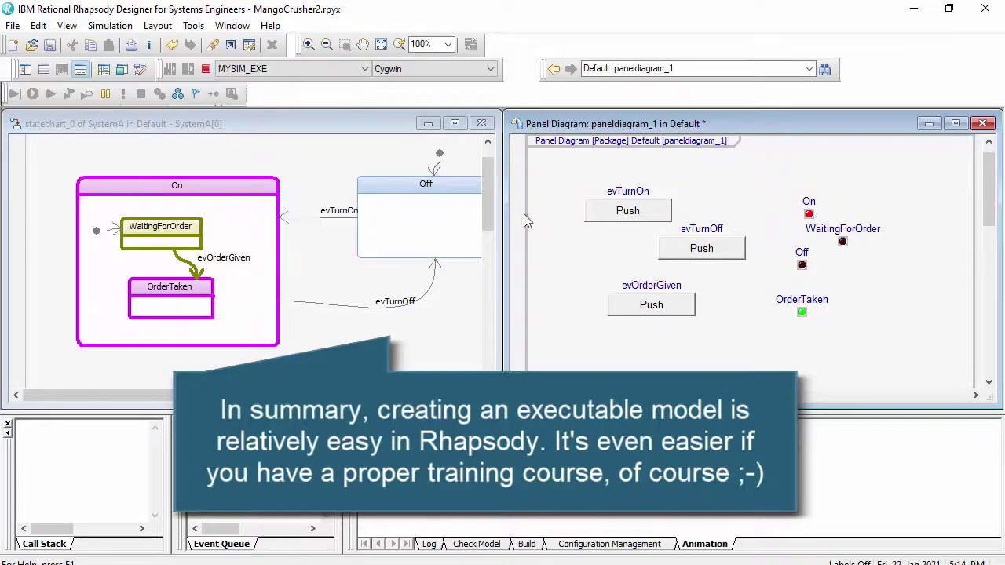